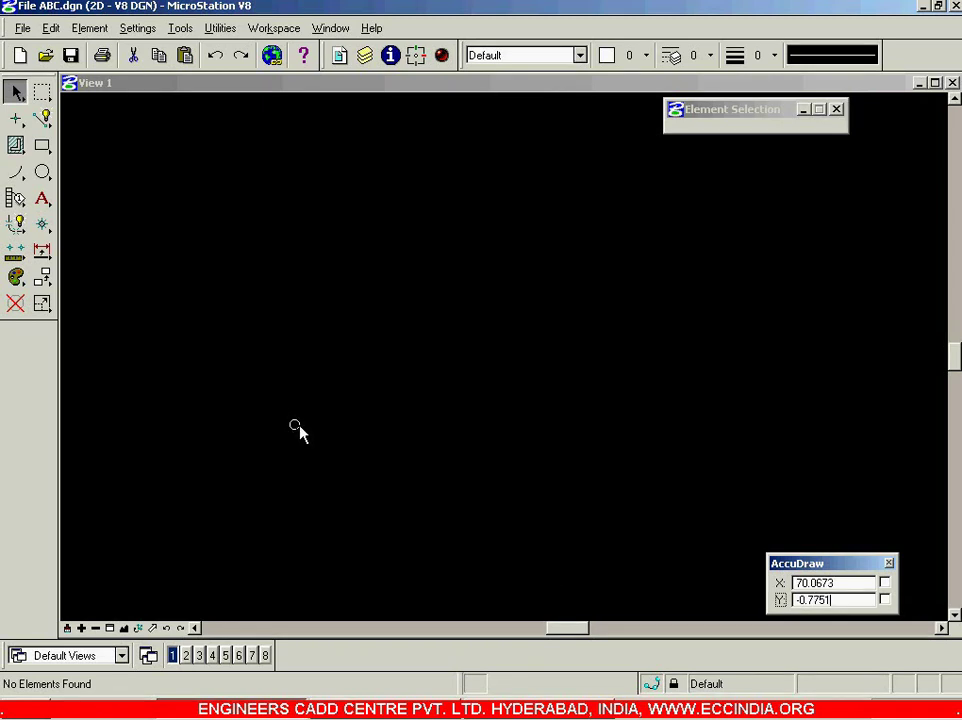
# Draw an orthogonal rectangular block with no fill in the upper middle of the empty drawing.
pyautogui.click(650, 688)
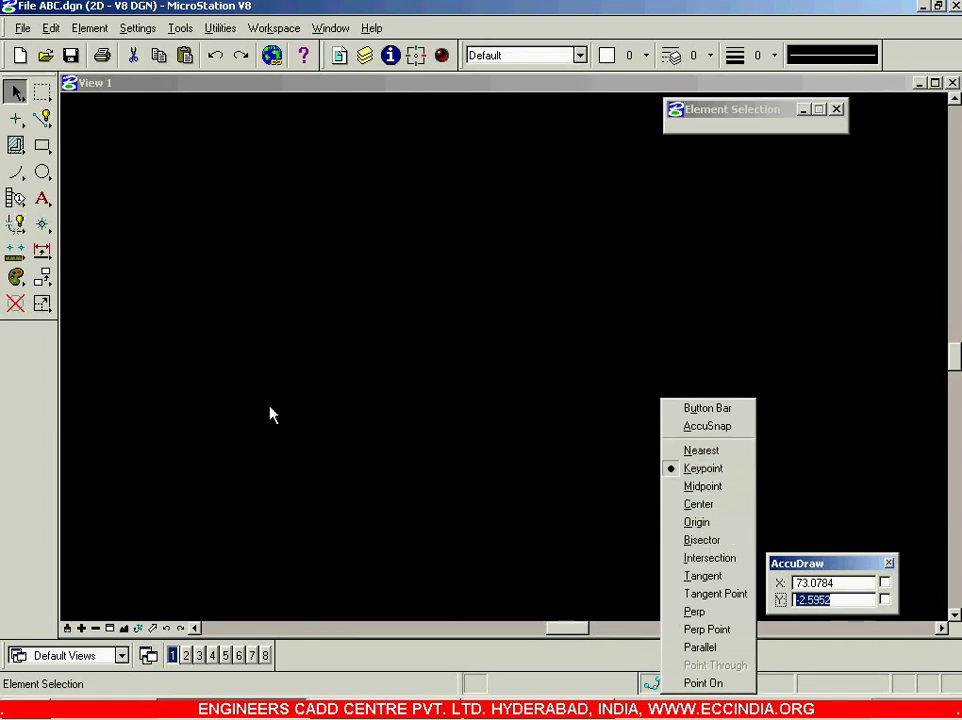
pyautogui.click(221, 368)
pyautogui.click(42, 145)
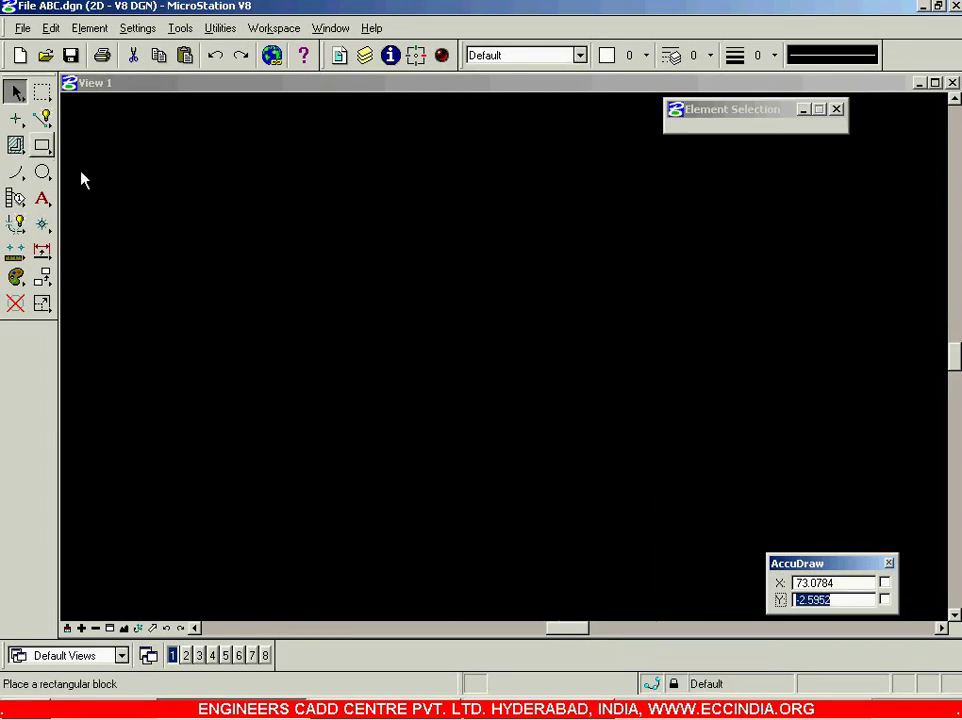
pyautogui.click(318, 242)
pyautogui.click(584, 408)
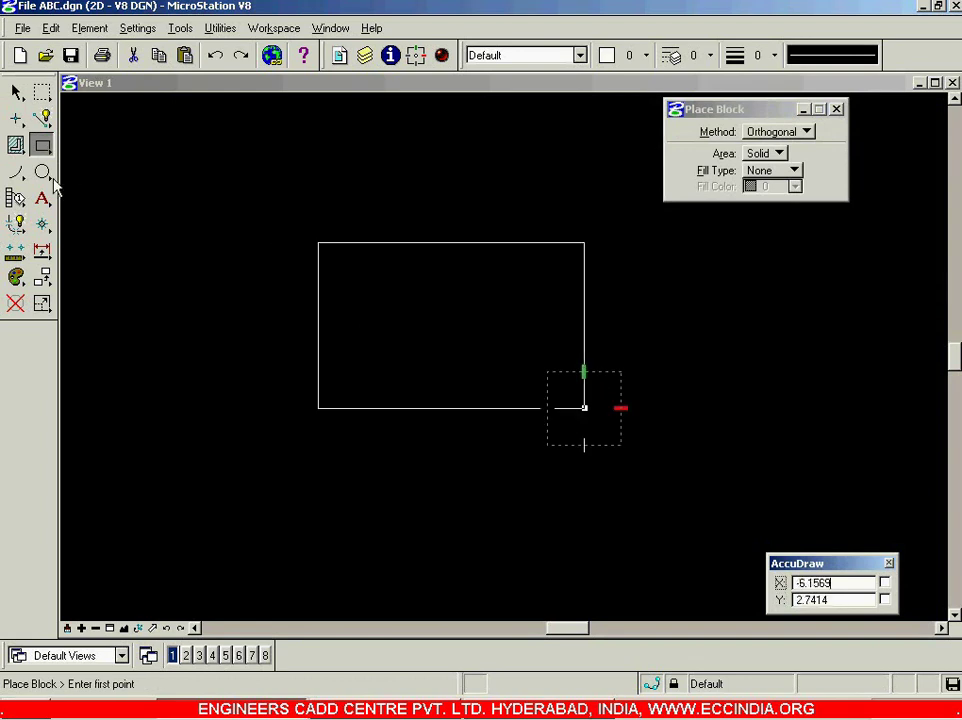
# Draw a circle by its center with a radius of about 1.01, to the right of the block.
pyautogui.click(42, 172)
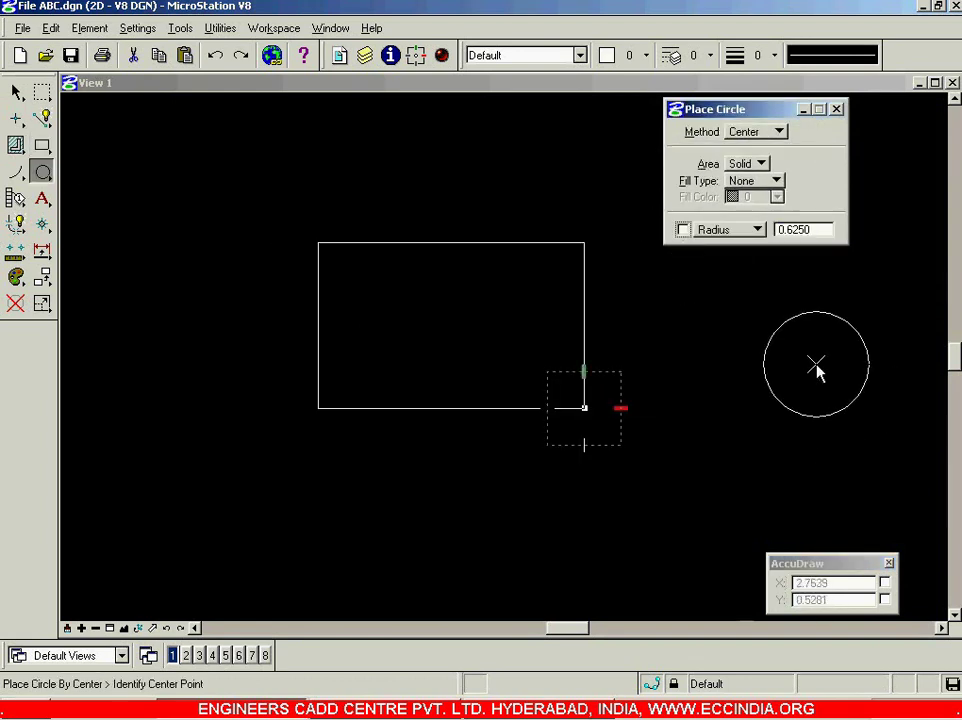
pyautogui.click(816, 363)
pyautogui.click(837, 450)
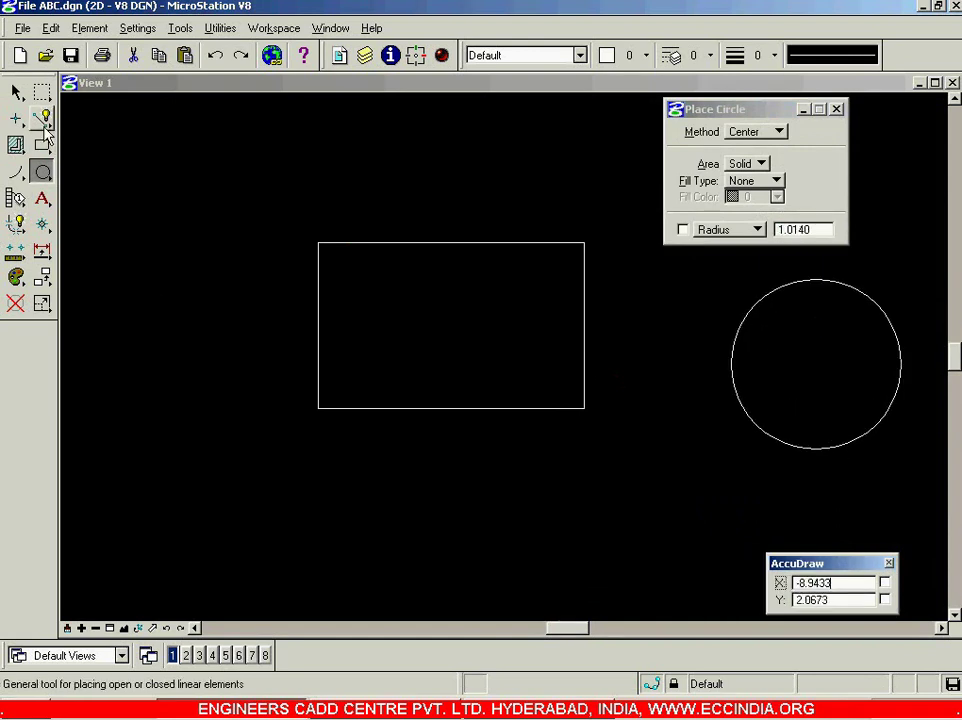
# Draw a short, upward-slanting single-segment SmartLine below and to the left of the block.
pyautogui.click(42, 118)
pyautogui.click(103, 574)
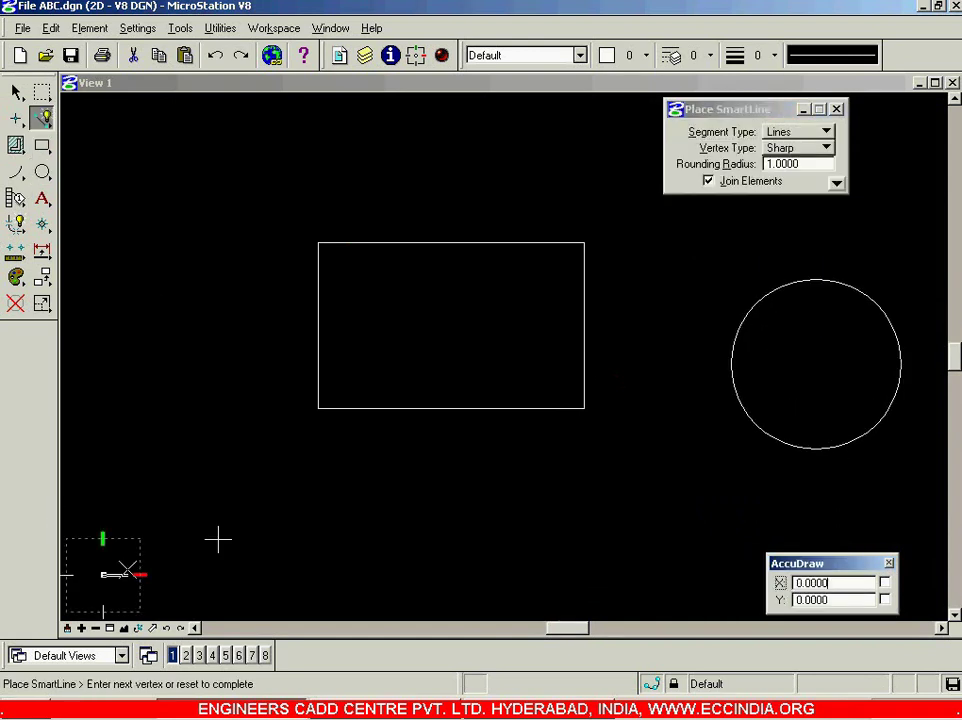
pyautogui.click(262, 510)
pyautogui.rightClick(268, 513)
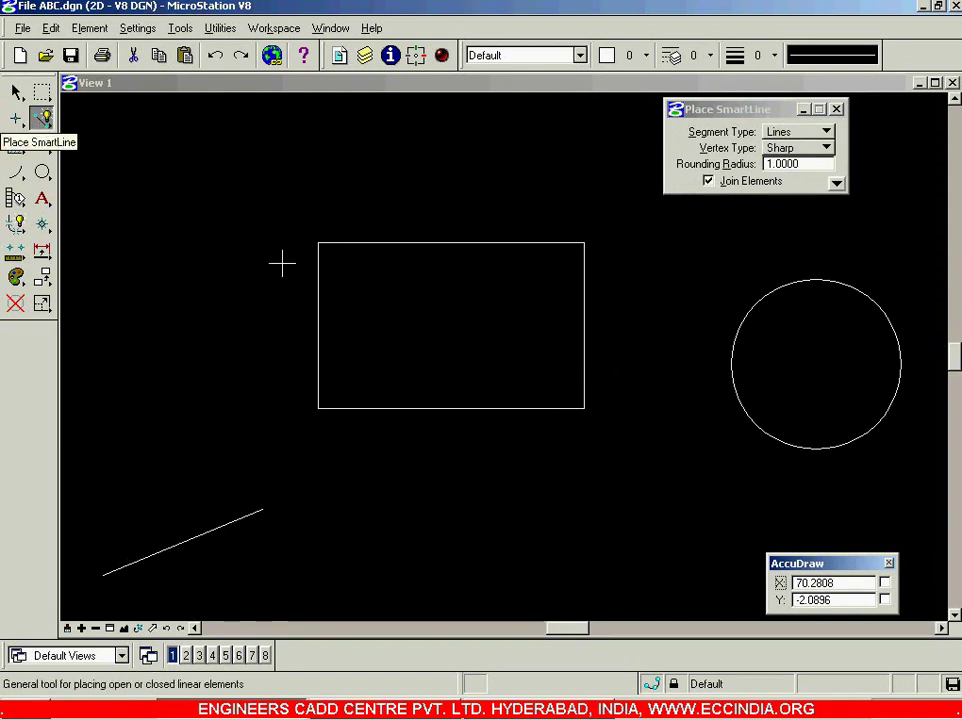
# Draw a steep line from left of the block down to the slanted line, ending it by eye about 3.10 lower and 0.45 across.
pyautogui.click(193, 264)
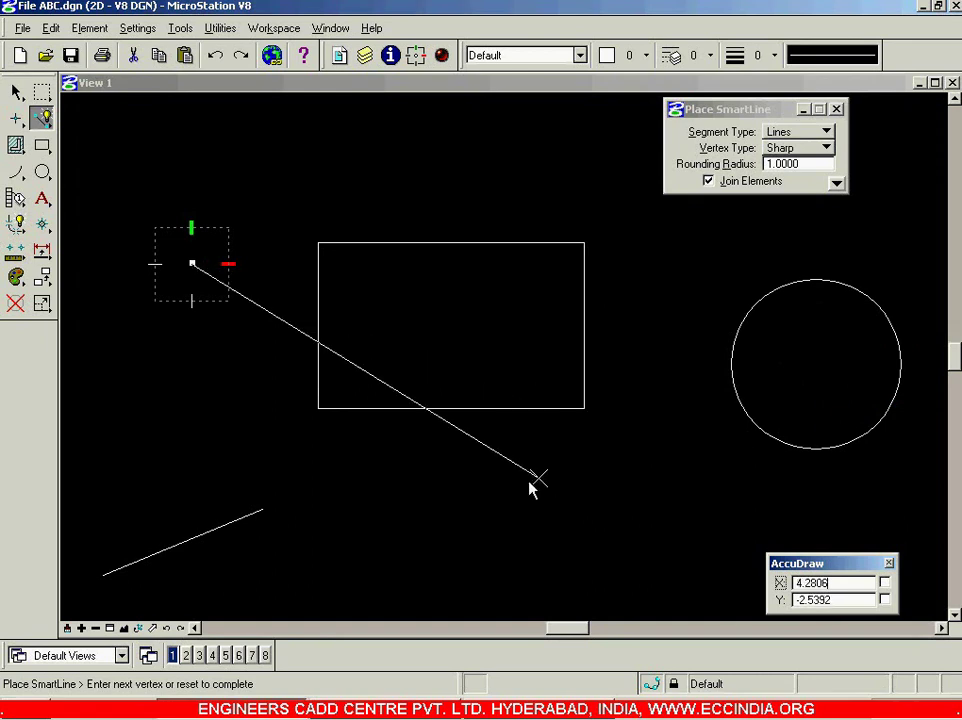
pyautogui.click(229, 524)
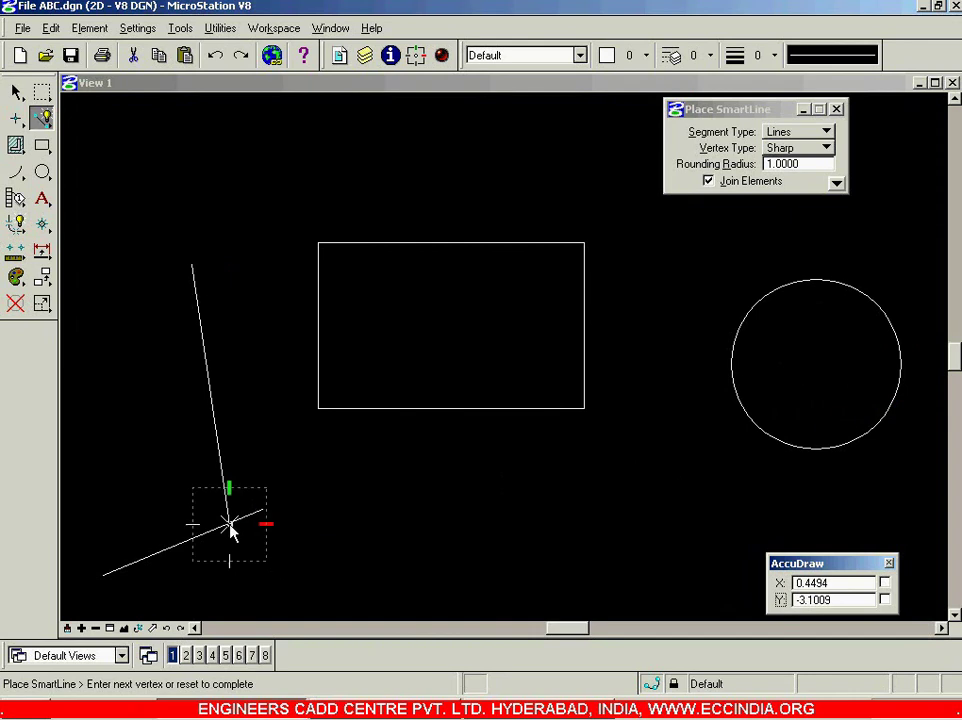
pyautogui.scroll(3, 204, 538)
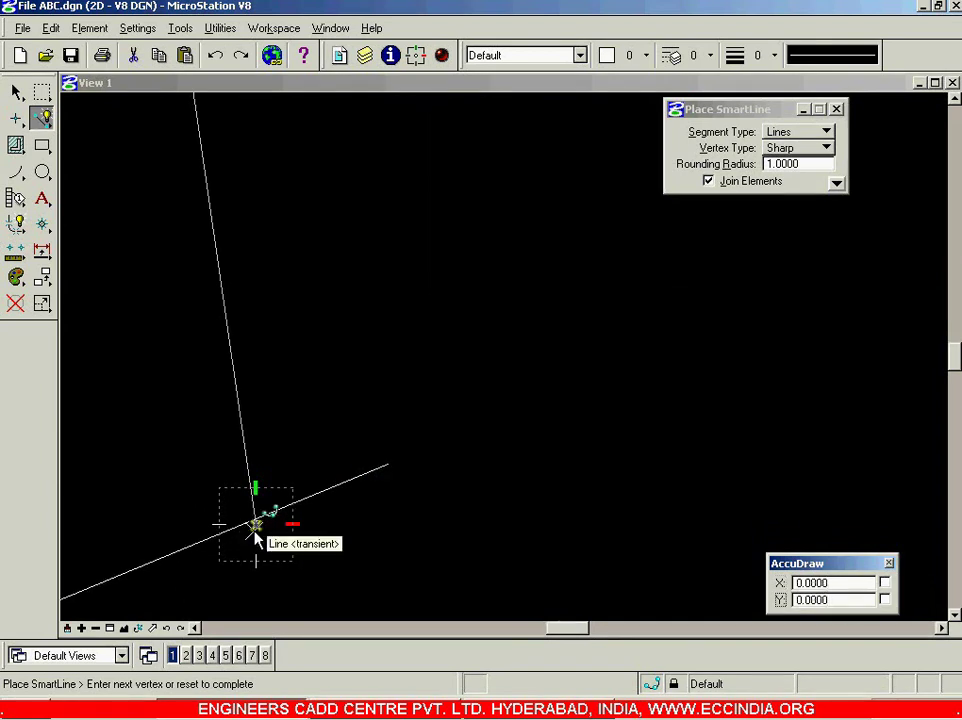
pyautogui.scroll(3, 249, 540)
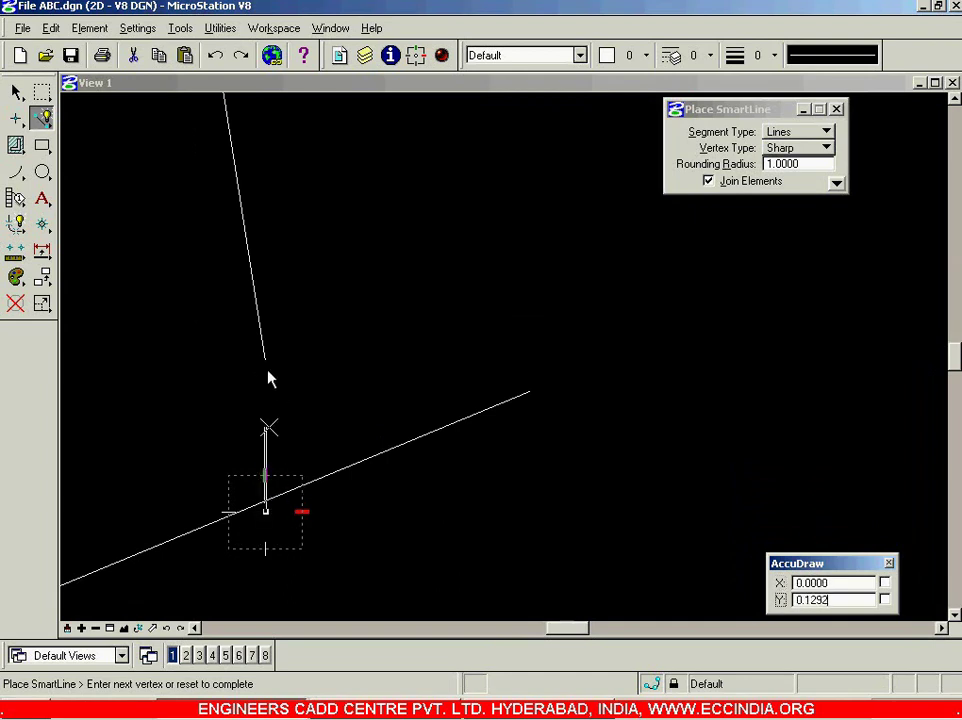
pyautogui.scroll(3, 278, 358)
pyautogui.rightClick(200, 219)
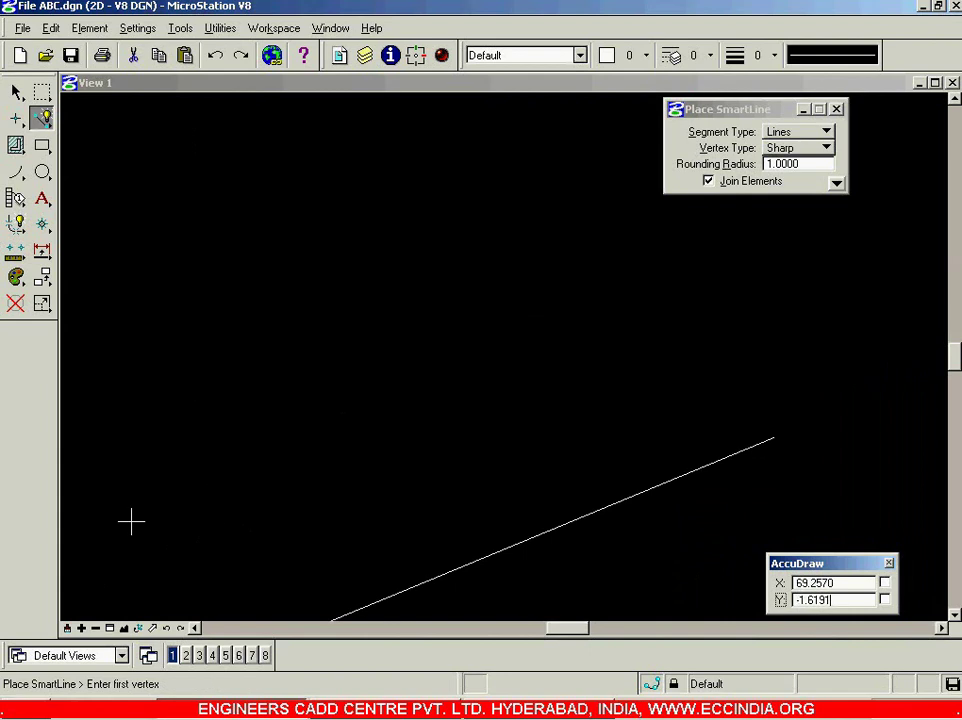
# Examine at close range where the steep line meets the slanted line, and fit the whole drawing in view again.
pyautogui.click(110, 628)
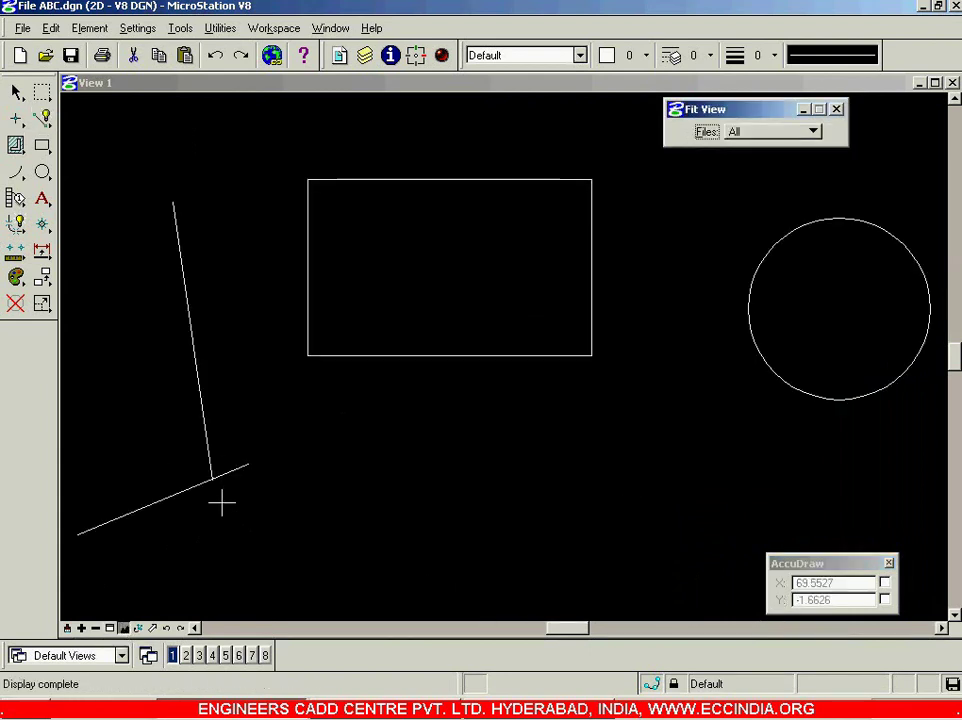
pyautogui.click(110, 628)
pyautogui.click(296, 294)
pyautogui.click(371, 369)
pyautogui.click(326, 296)
pyautogui.click(455, 381)
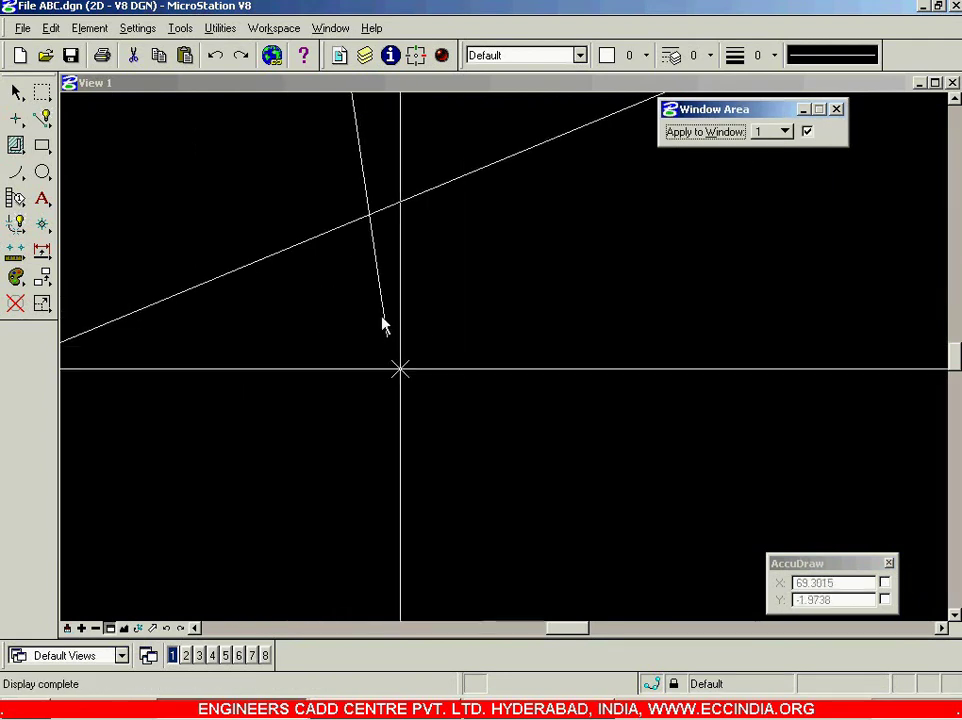
pyautogui.click(123, 629)
# Show the snap mode button bar and dock it beside the view groups bar.
pyautogui.click(16, 91)
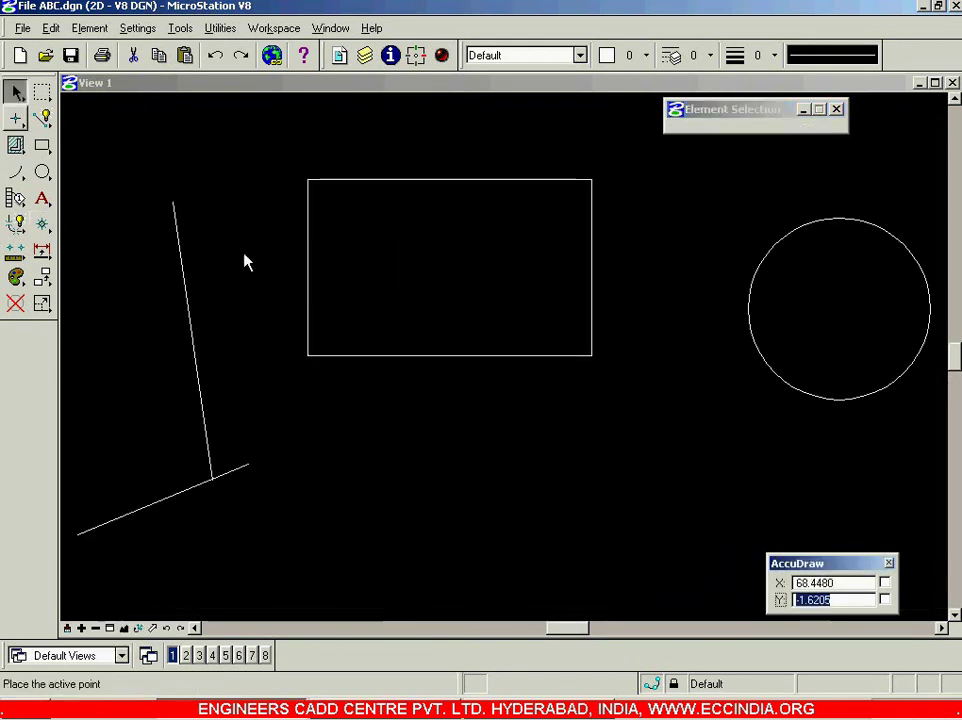
pyautogui.click(494, 482)
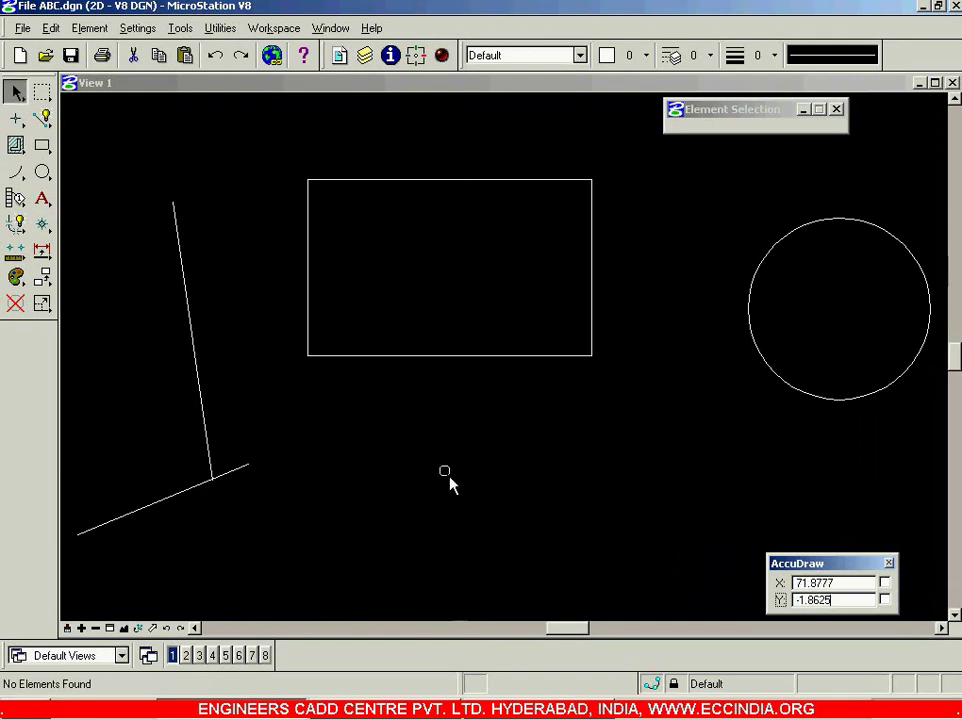
pyautogui.click(657, 686)
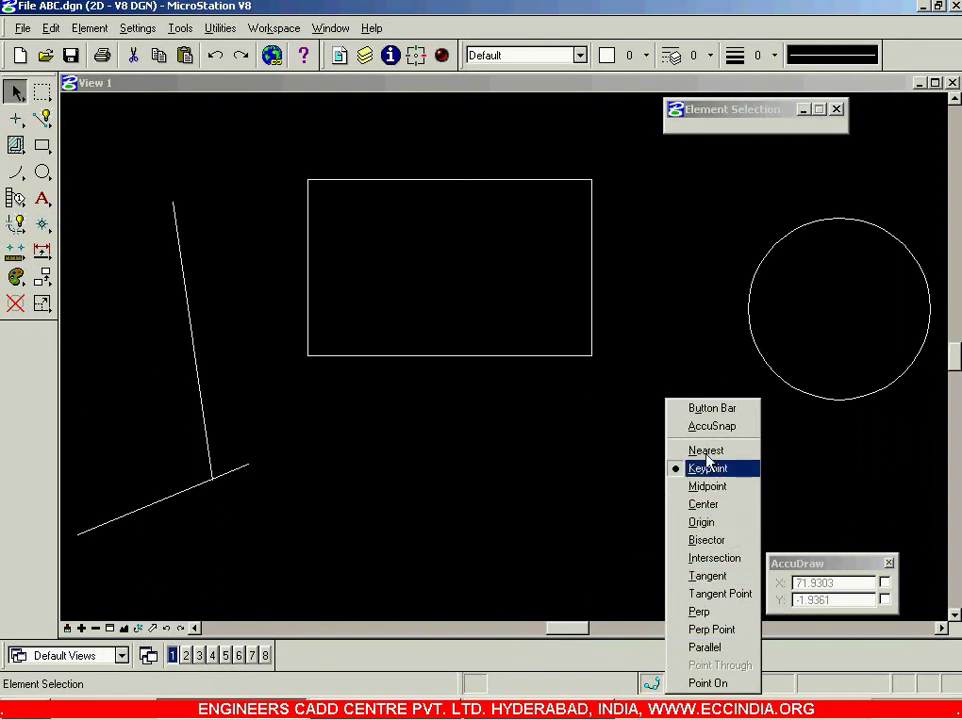
pyautogui.click(714, 408)
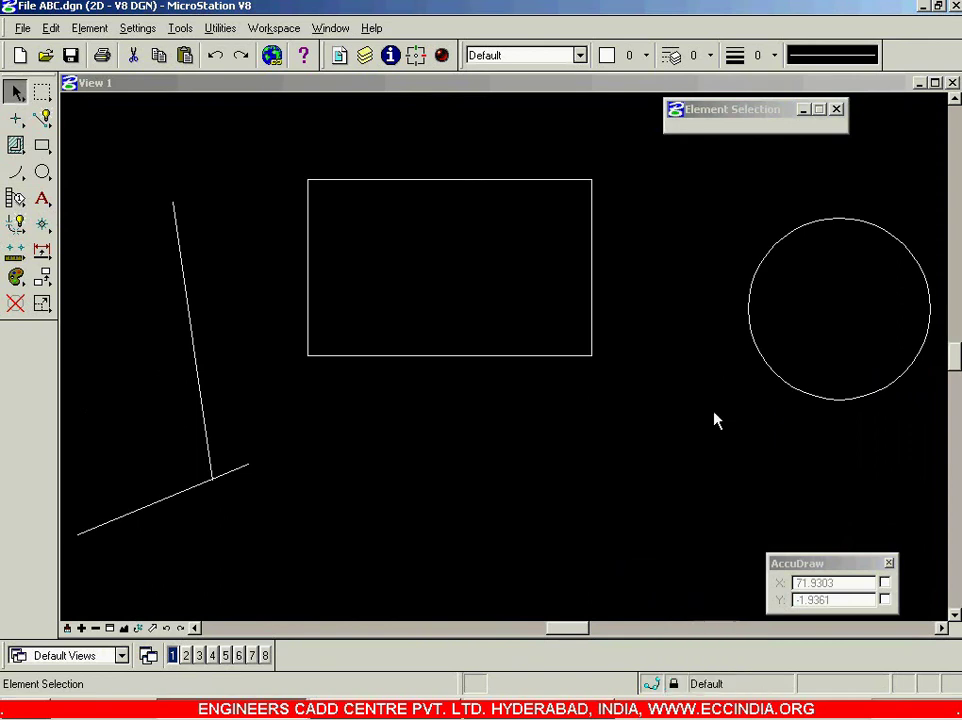
pyautogui.moveTo(330, 528); pyautogui.dragTo(171, 112)
pyautogui.moveTo(292, 116); pyautogui.dragTo(447, 657)
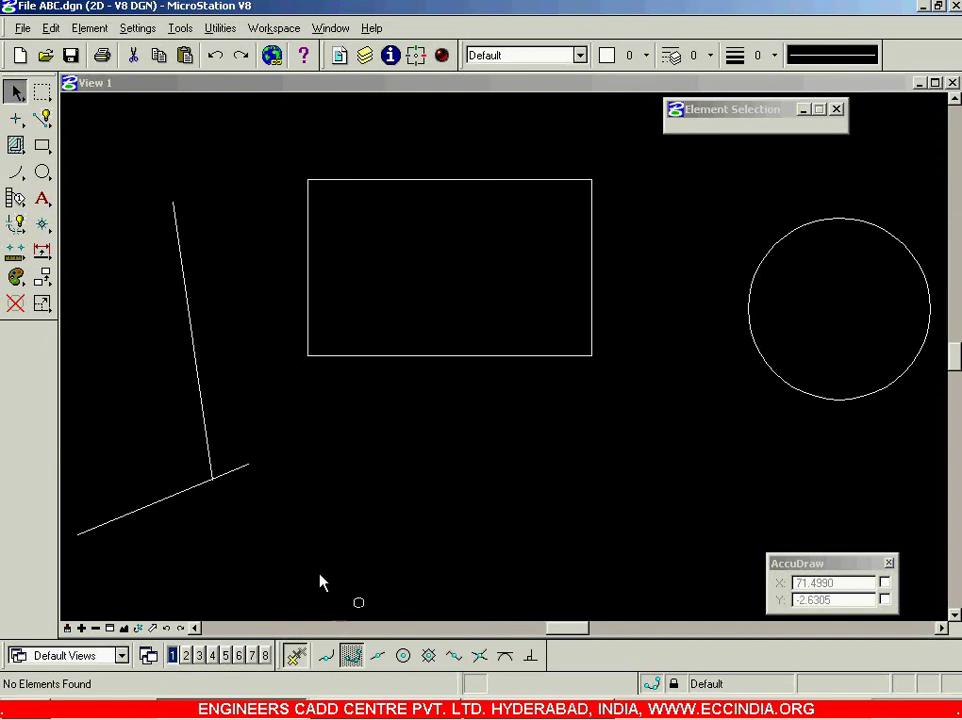
pyautogui.click(41, 119)
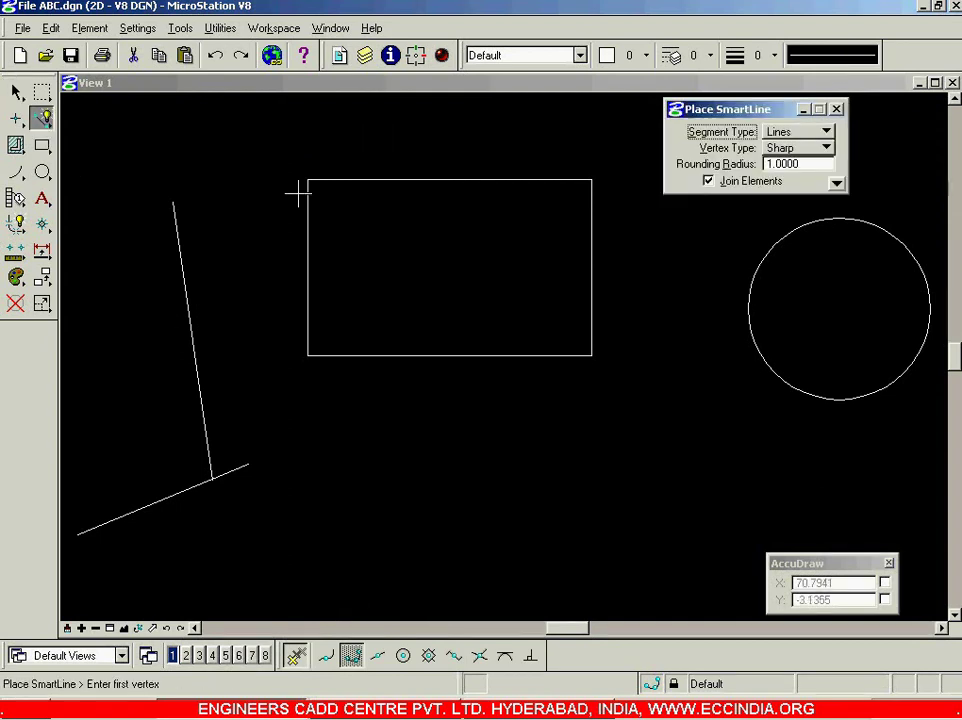
pyautogui.click(577, 535)
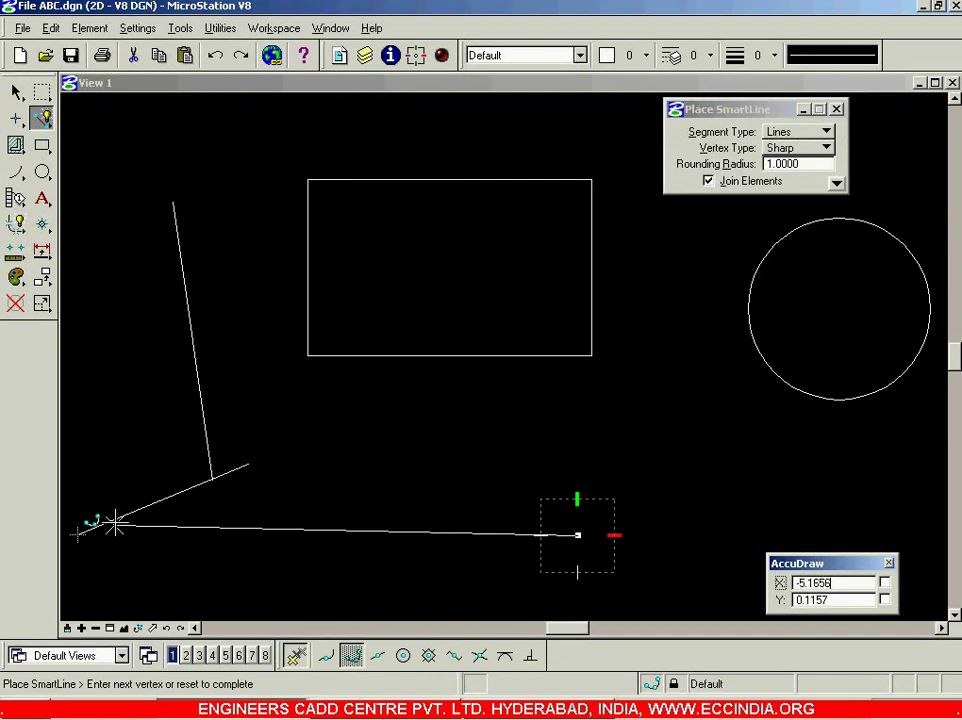
pyautogui.rightClick(139, 530)
pyautogui.click(162, 585)
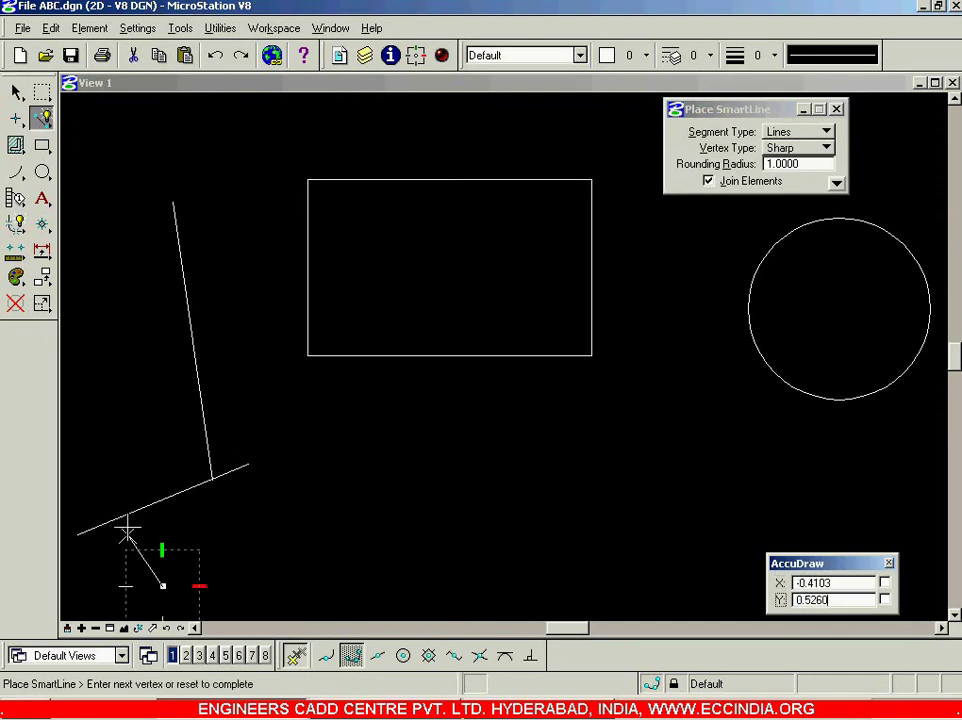
pyautogui.rightClick(163, 542)
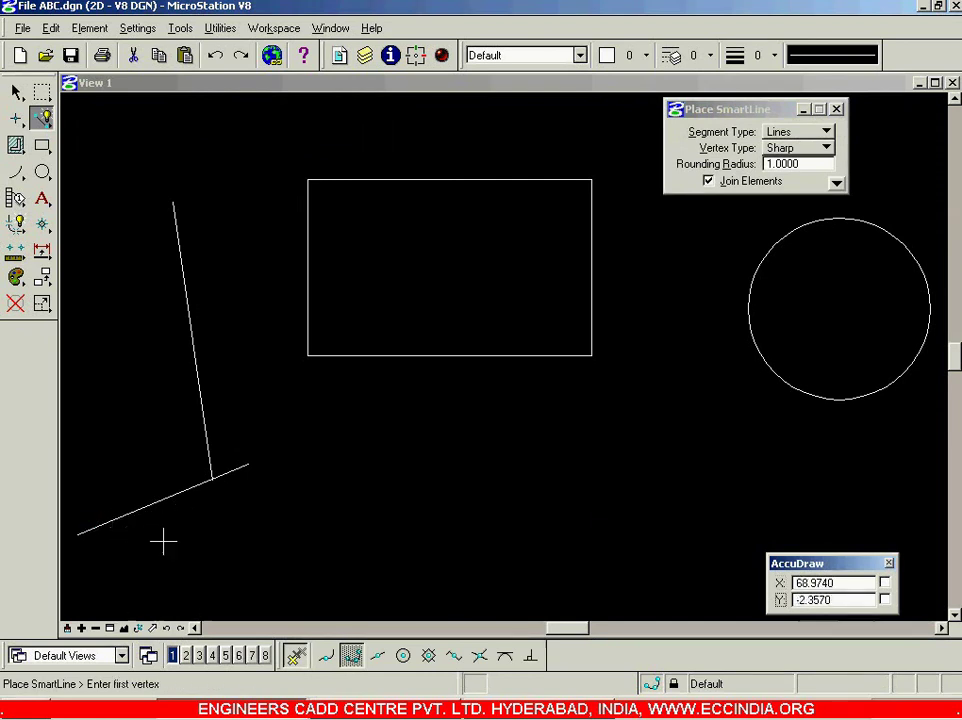
# Start a SmartLine below the slanted line and place its next vertex on that line using a one-time Nearest snap.
pyautogui.scroll(-3, 160, 554)
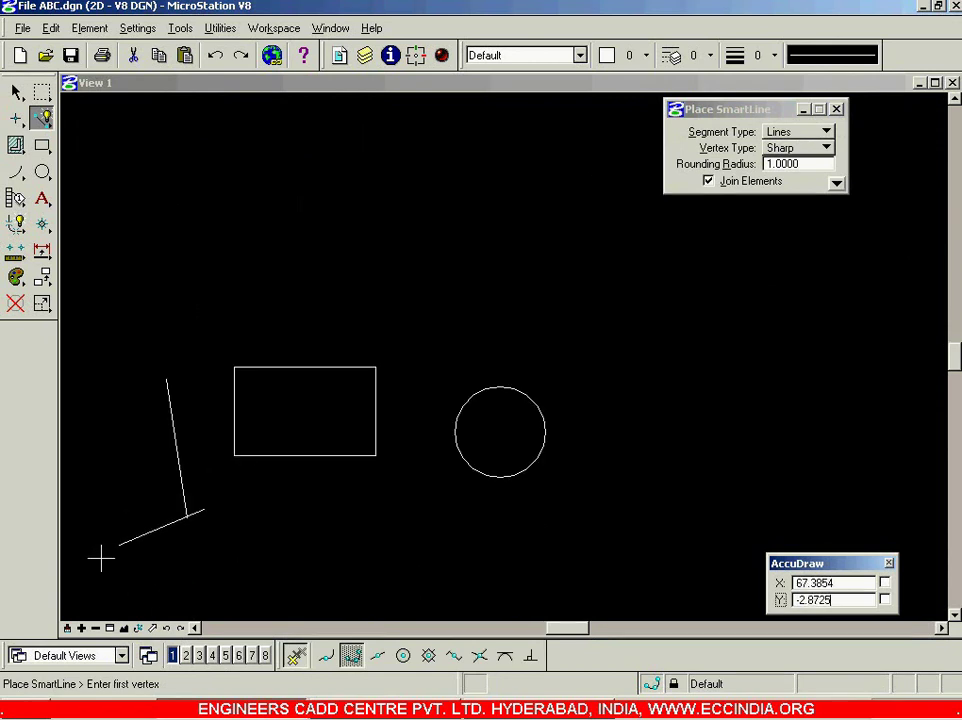
pyautogui.scroll(-3, 96, 550)
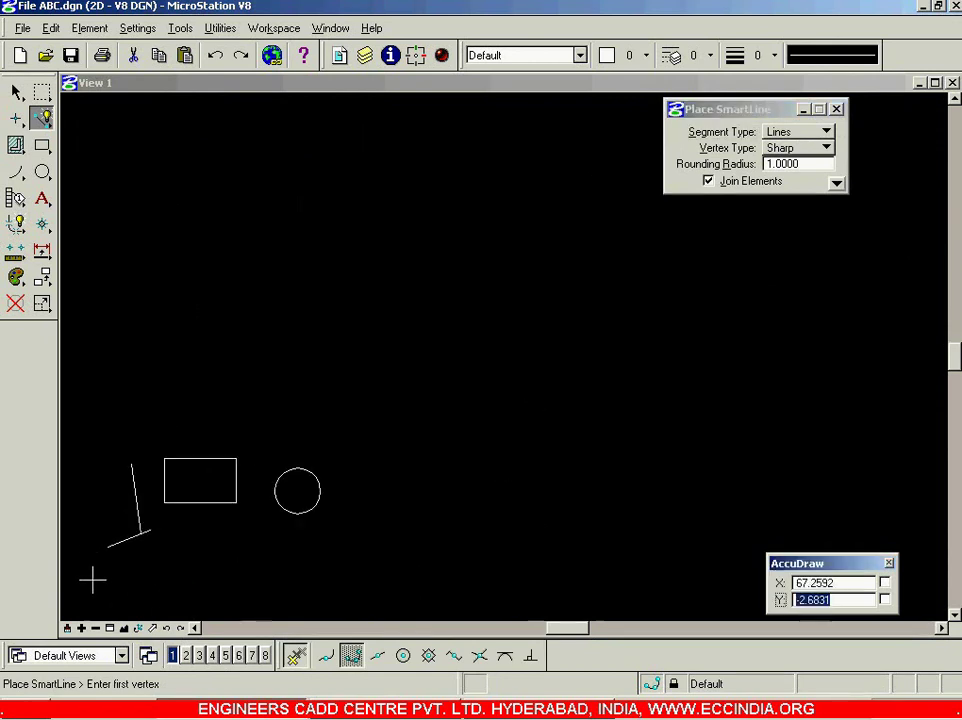
pyautogui.click(113, 627)
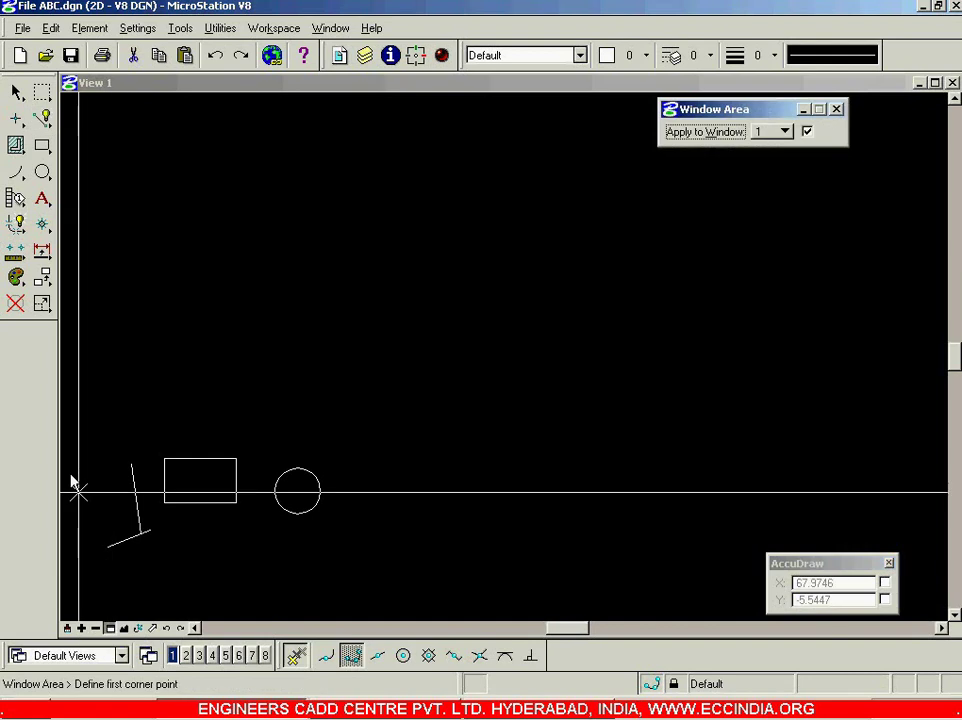
pyautogui.click(77, 444)
pyautogui.click(185, 585)
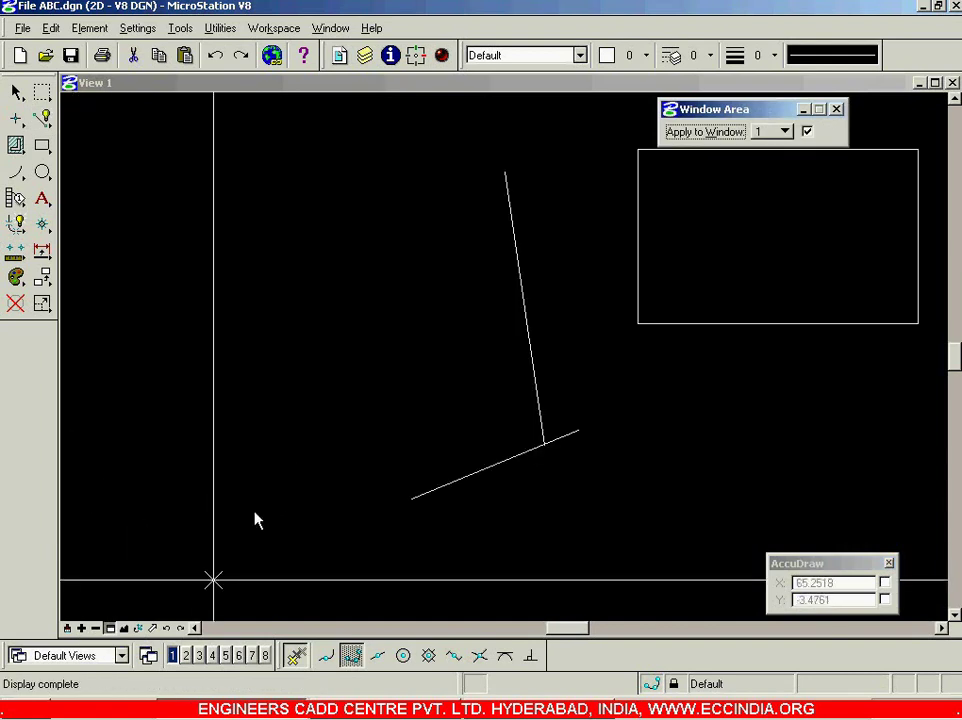
pyautogui.rightClick(238, 433)
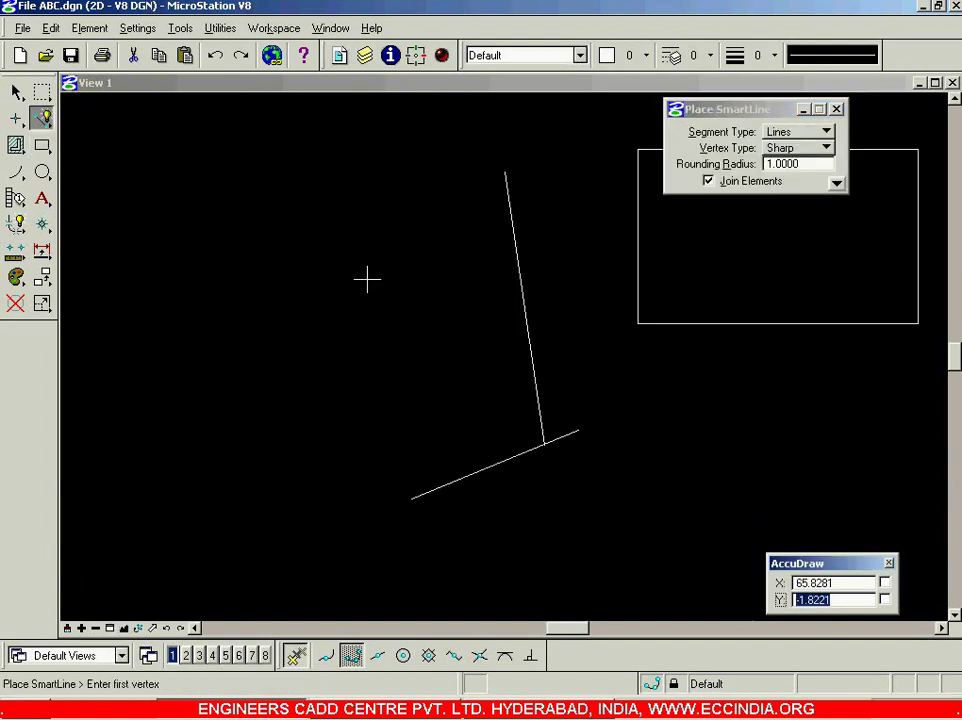
pyautogui.click(612, 582)
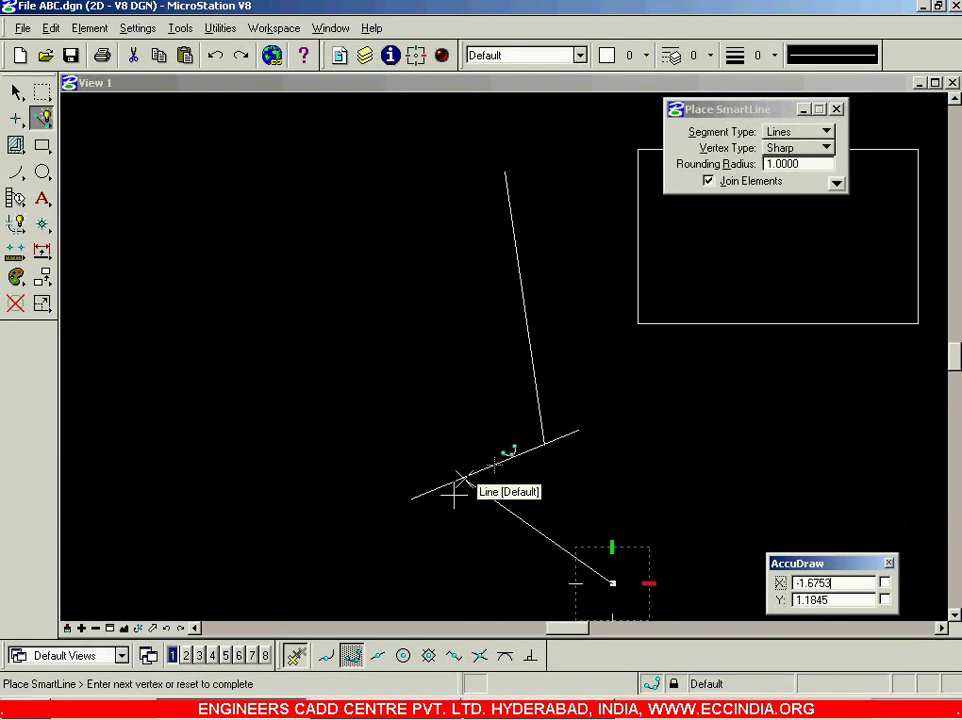
pyautogui.click(336, 658)
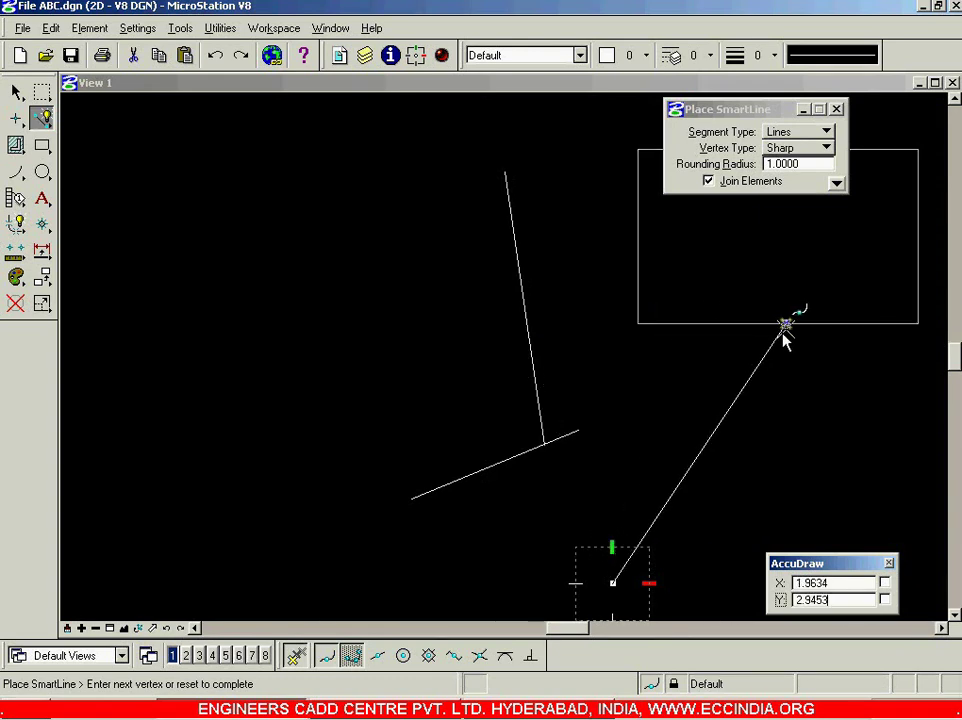
pyautogui.click(474, 482)
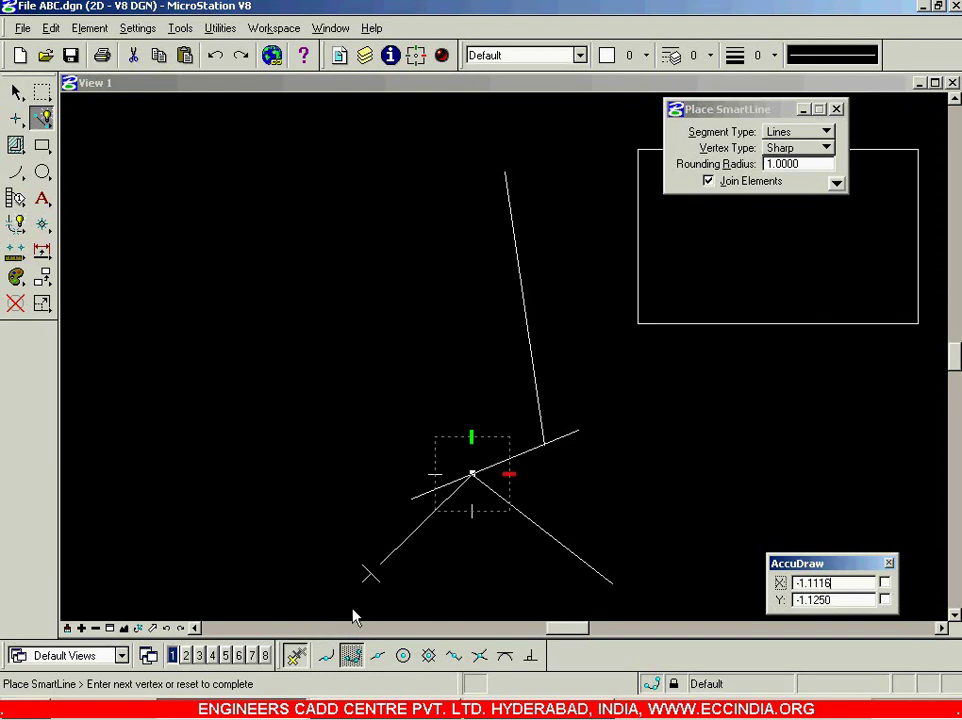
# Make Nearest the default snap and continue the SmartLine through the steep line, block's left edge, slanted line's upper end, steep line and block's bottom edge.
pyautogui.click(327, 659)
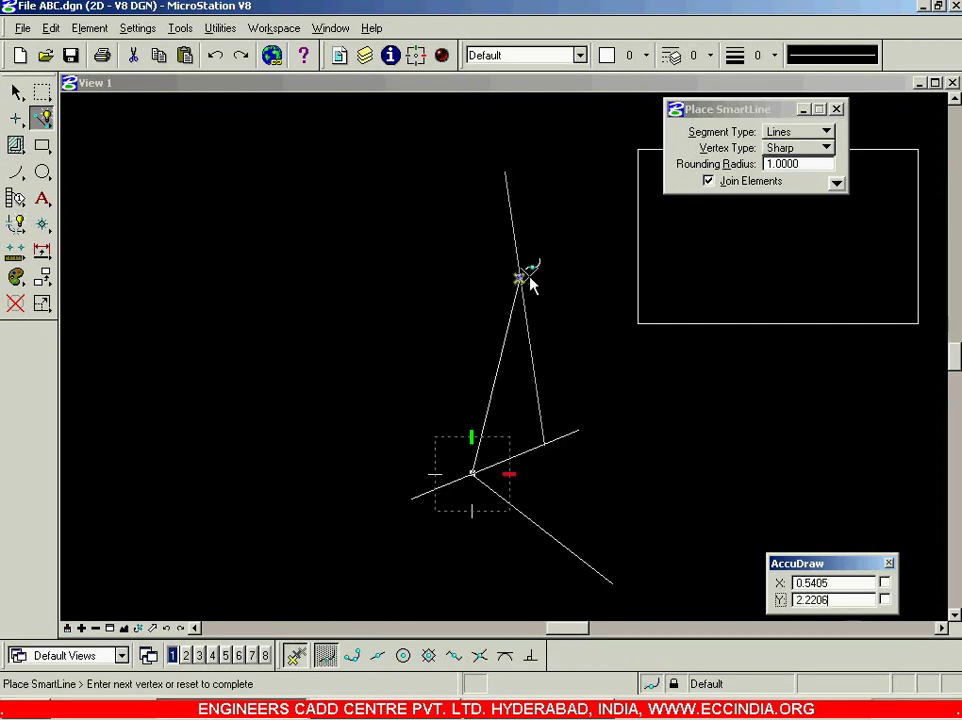
pyautogui.click(524, 277)
pyautogui.click(637, 285)
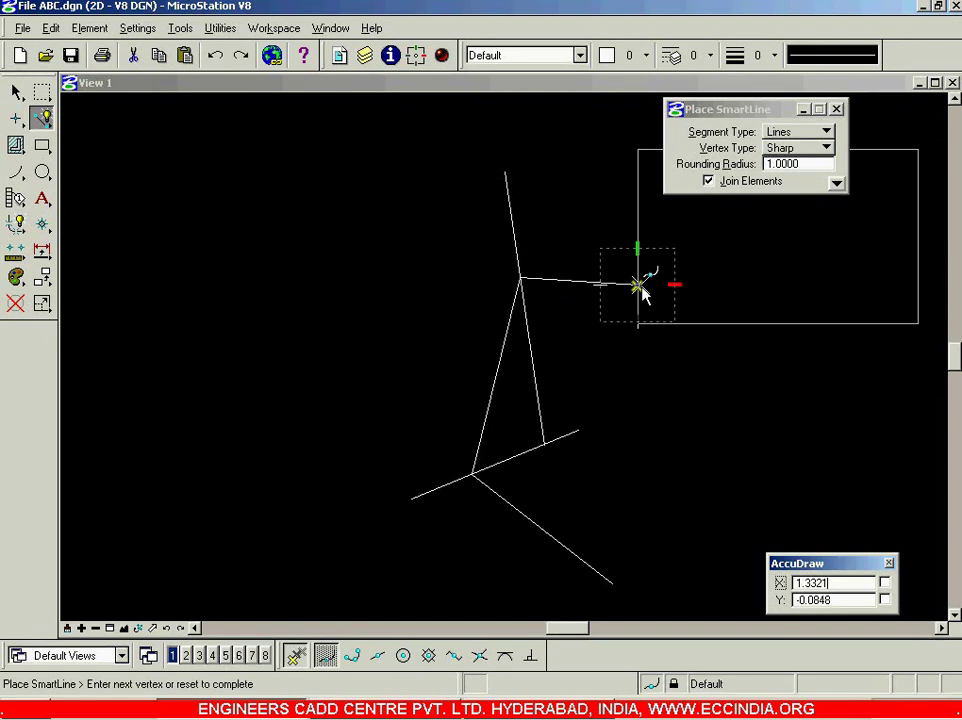
pyautogui.click(578, 430)
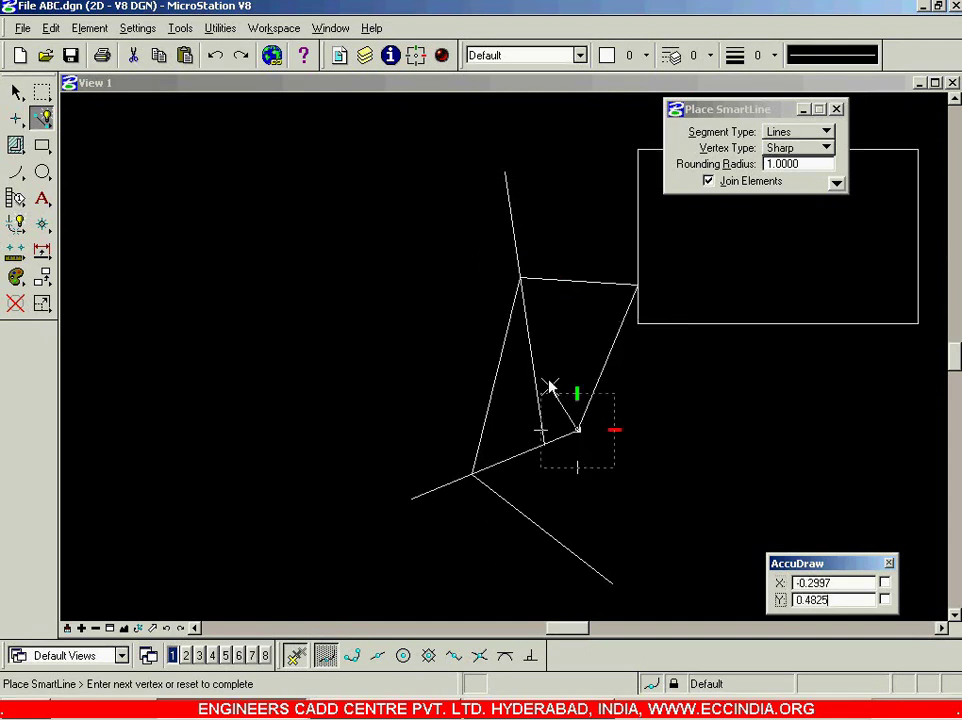
pyautogui.click(536, 377)
pyautogui.click(767, 322)
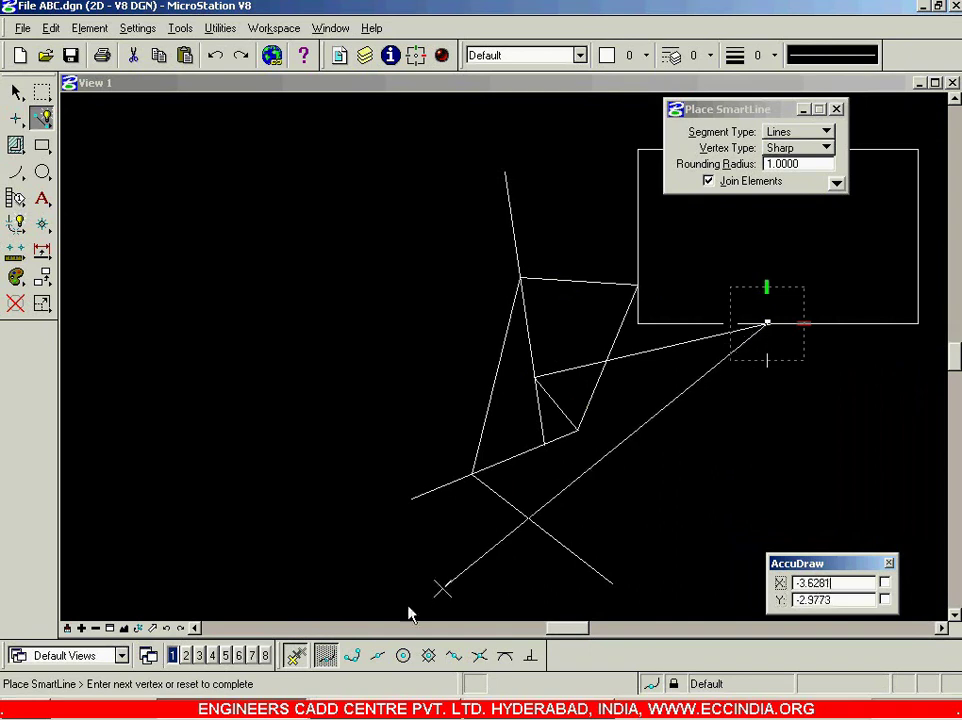
# Finish the SmartLine at the block's bottom edge and make Keypoint the active snap mode.
pyautogui.rightClick(405, 288)
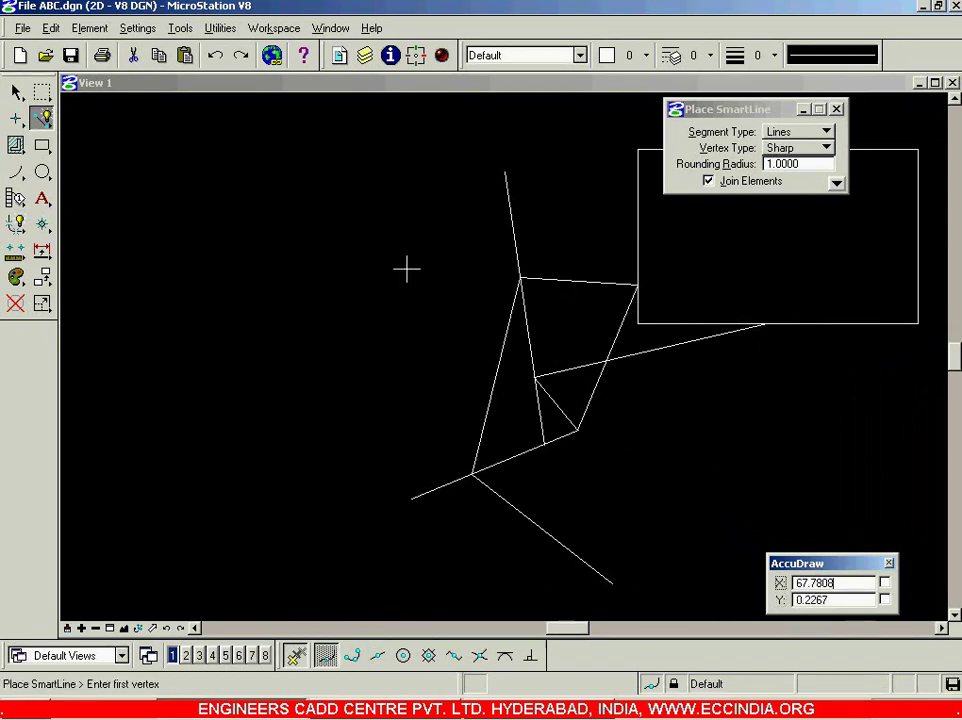
pyautogui.click(351, 655)
pyautogui.click(263, 364)
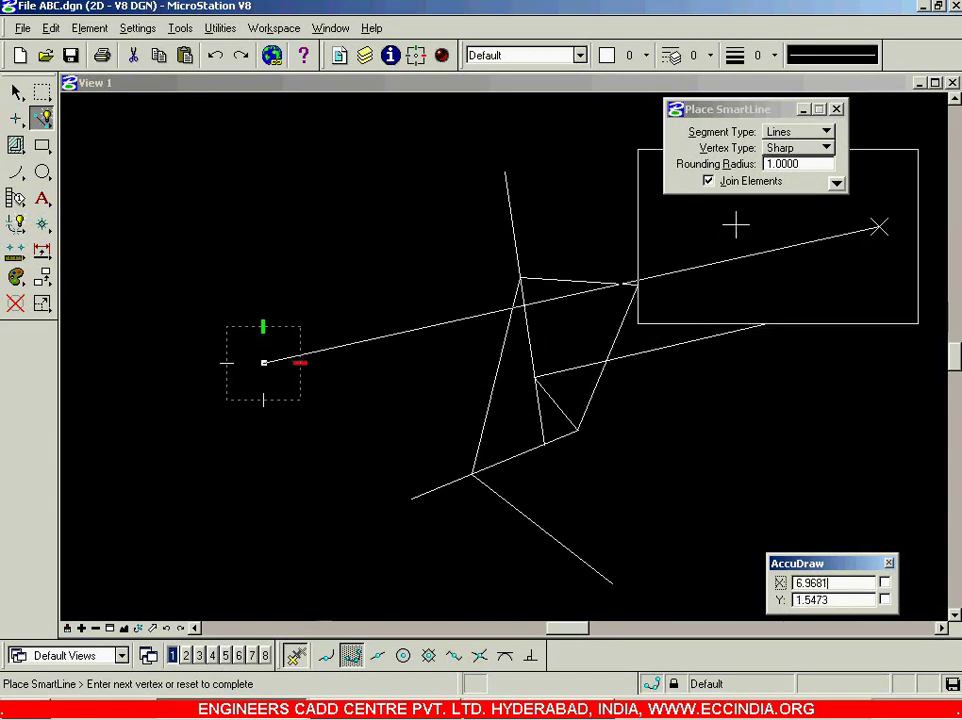
pyautogui.rightClick(346, 218)
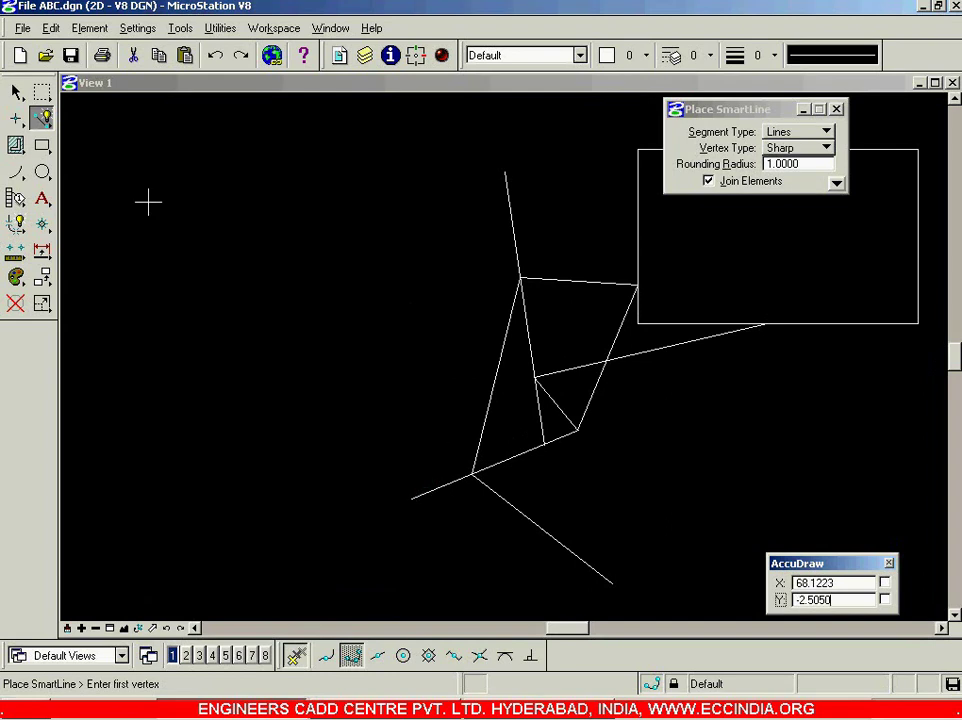
# Bring the circle beside the block into view, with open space around it.
pyautogui.click(16, 92)
pyautogui.click(515, 384)
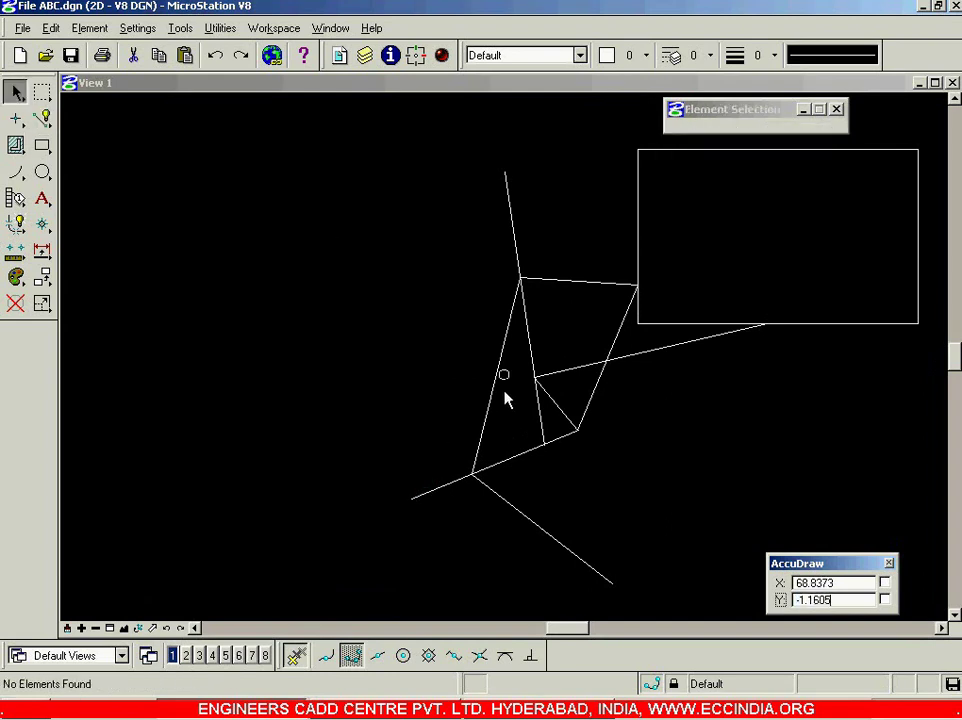
pyautogui.scroll(-3, 424, 483)
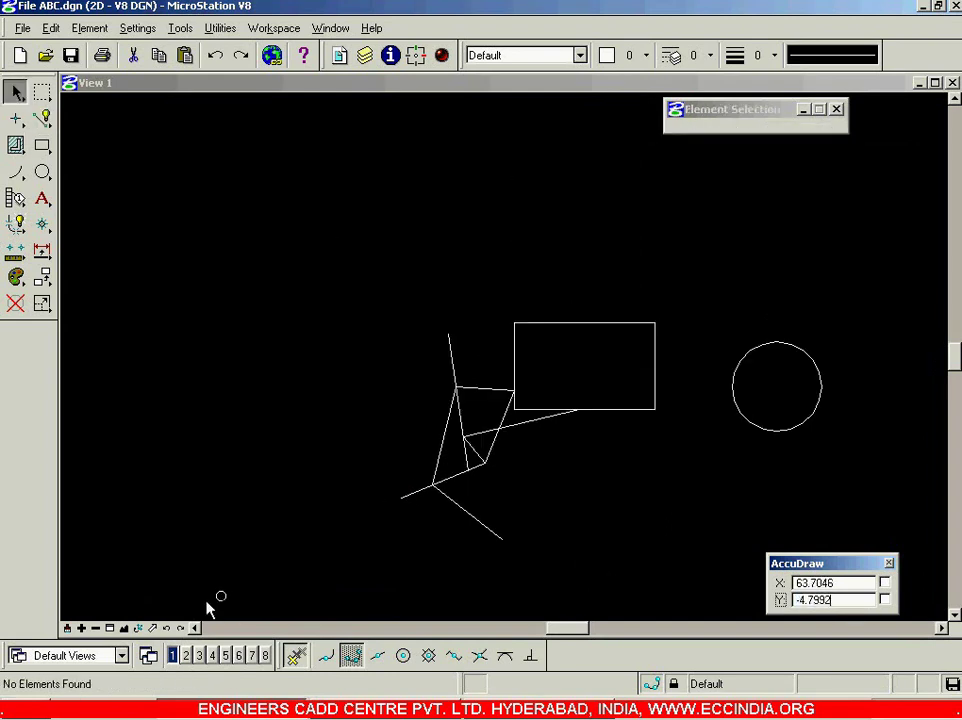
pyautogui.click(152, 628)
pyautogui.moveTo(617, 487); pyautogui.dragTo(167, 535)
pyautogui.rightClick(190, 510)
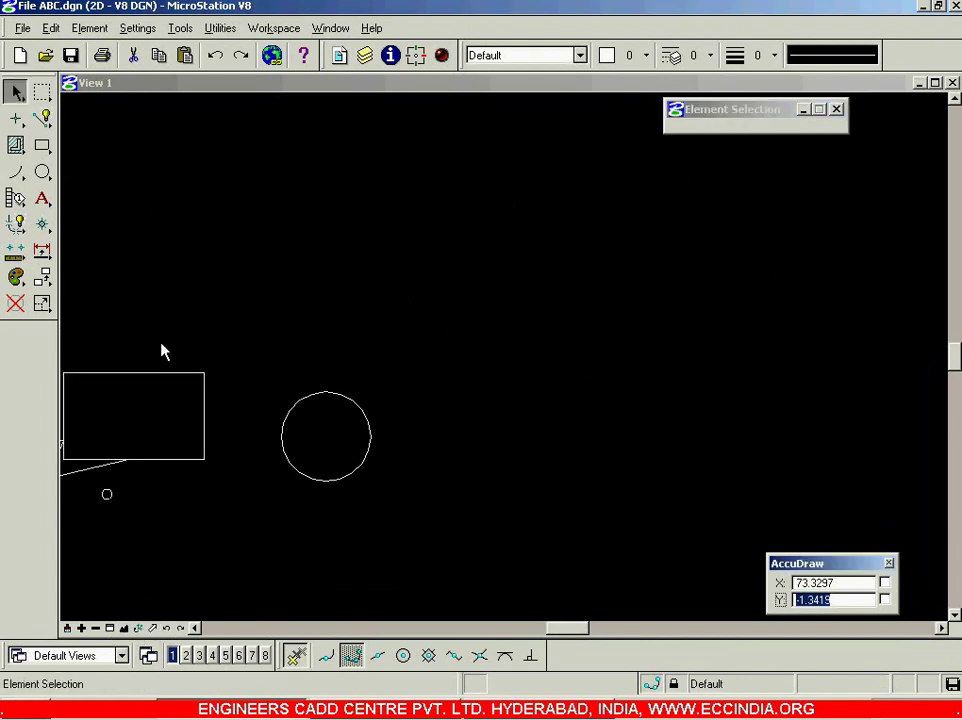
pyautogui.click(42, 118)
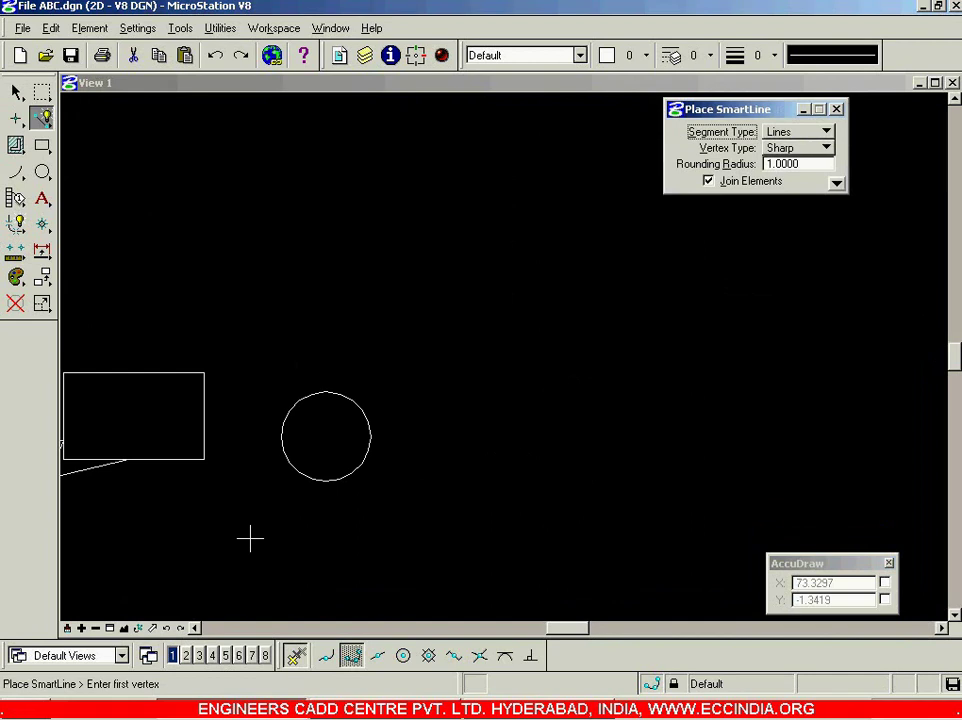
pyautogui.click(202, 592)
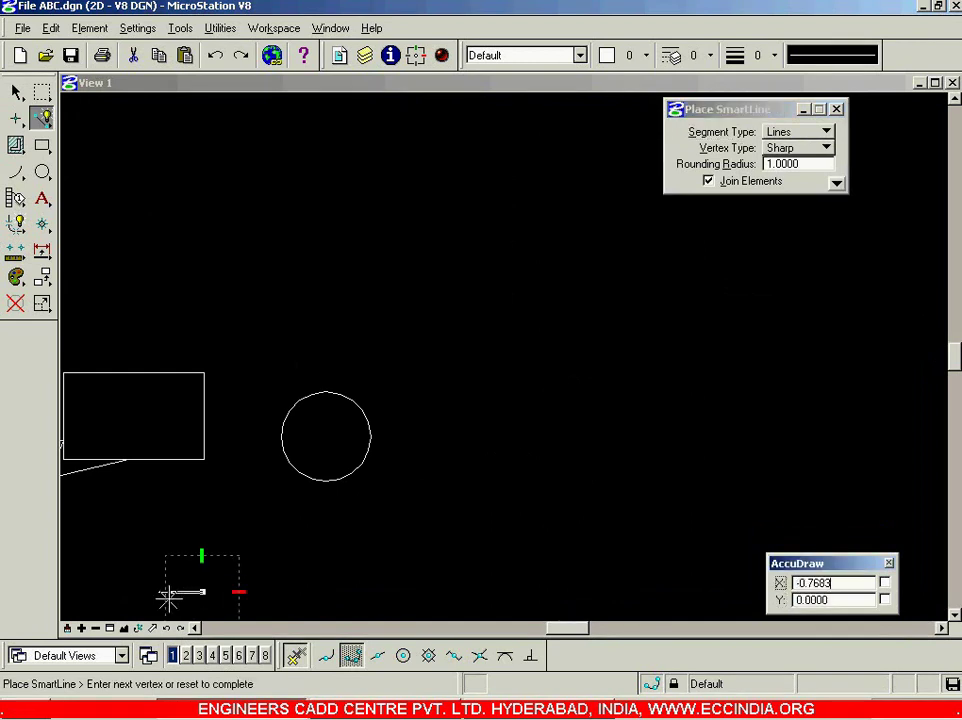
pyautogui.rightClick(249, 498)
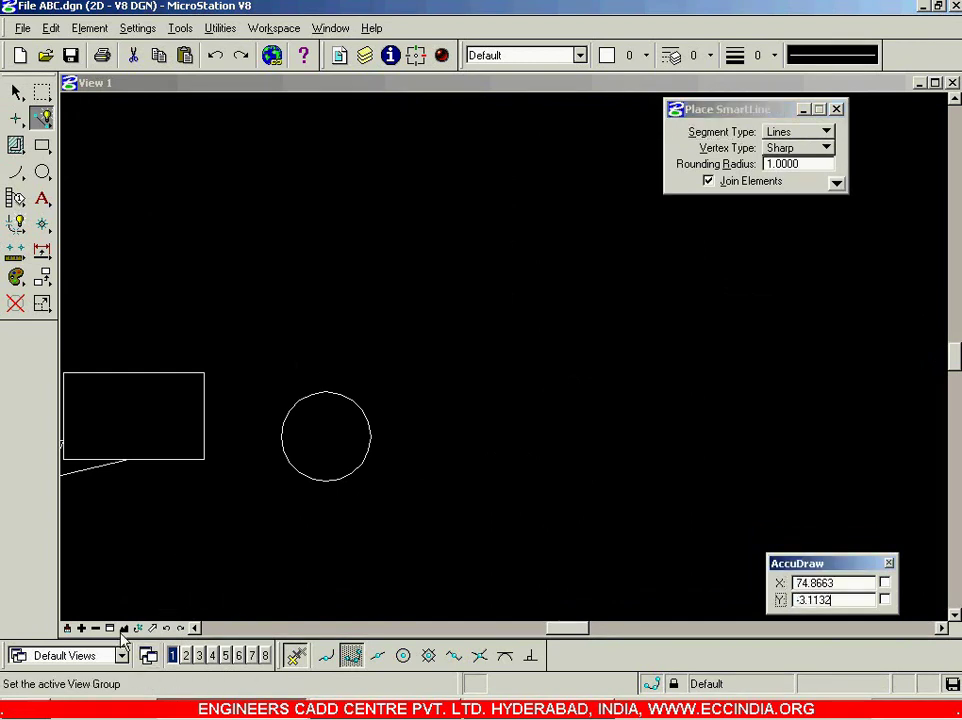
# Draw a SmartLine from the open space below the circle to its lower-right side using Tangent snap.
pyautogui.scroll(3, 113, 630)
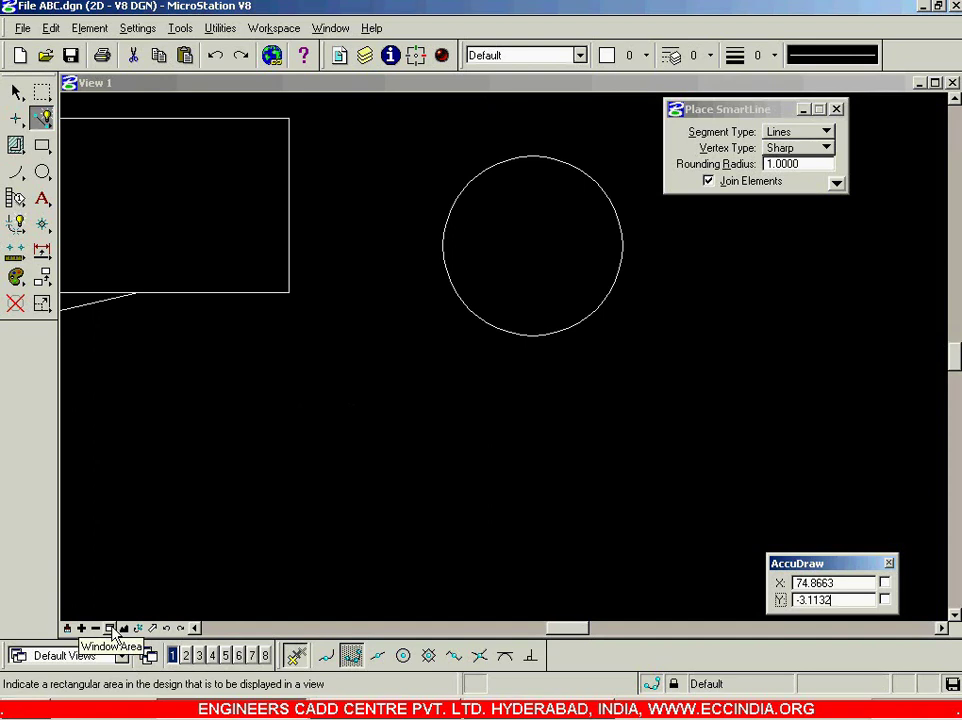
pyautogui.click(413, 483)
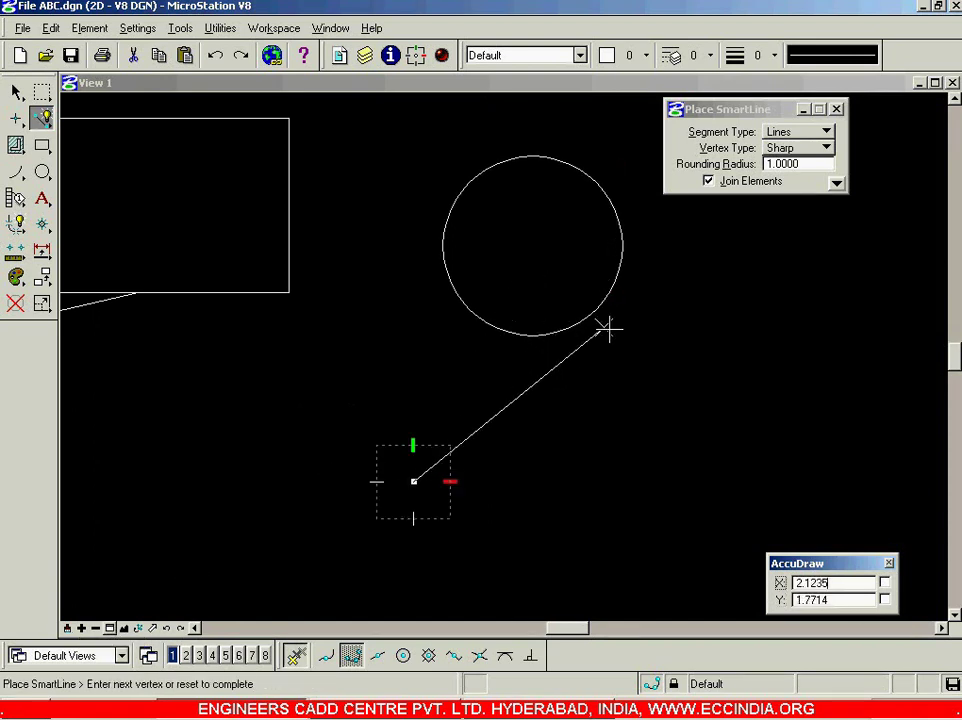
pyautogui.click(505, 655)
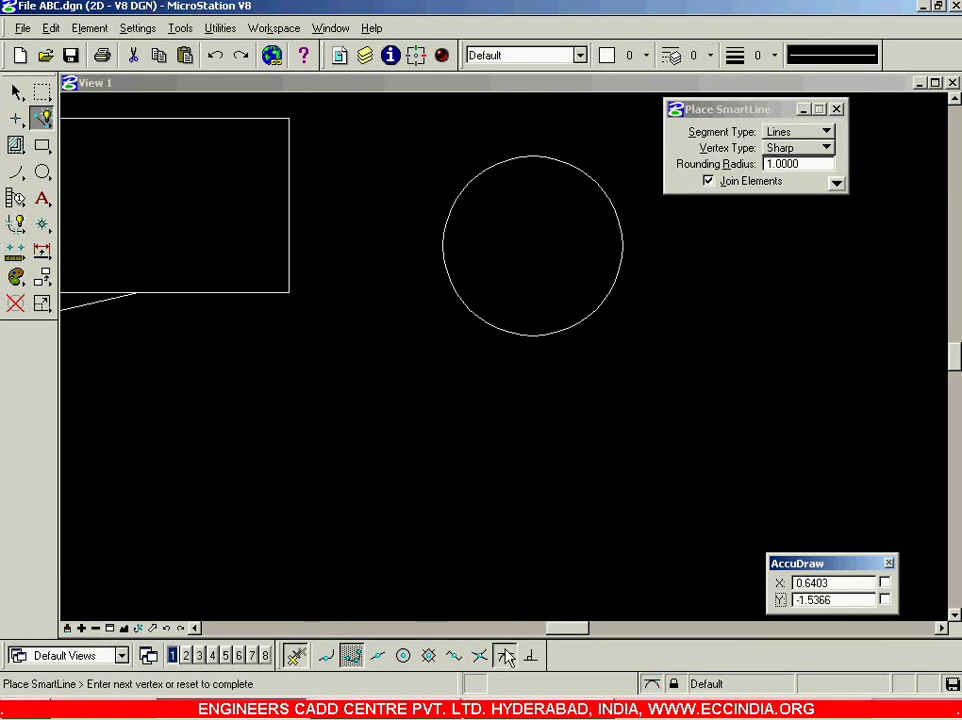
pyautogui.click(597, 313)
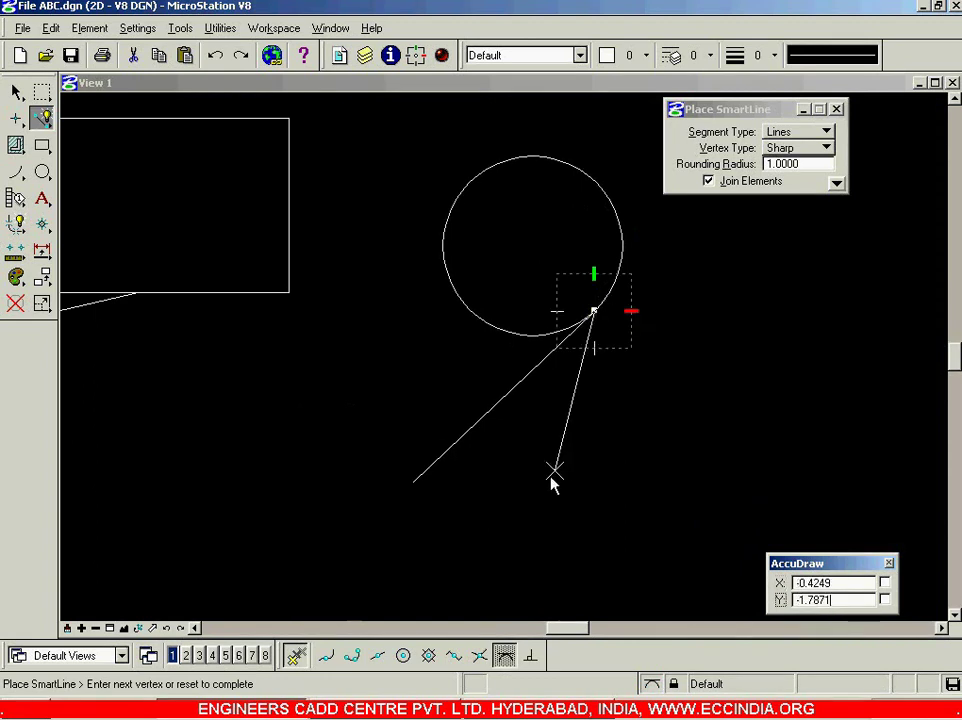
pyautogui.rightClick(691, 470)
# Draw a second tangent SmartLine that crosses the first and touches the circle's lower-left side.
pyautogui.click(677, 497)
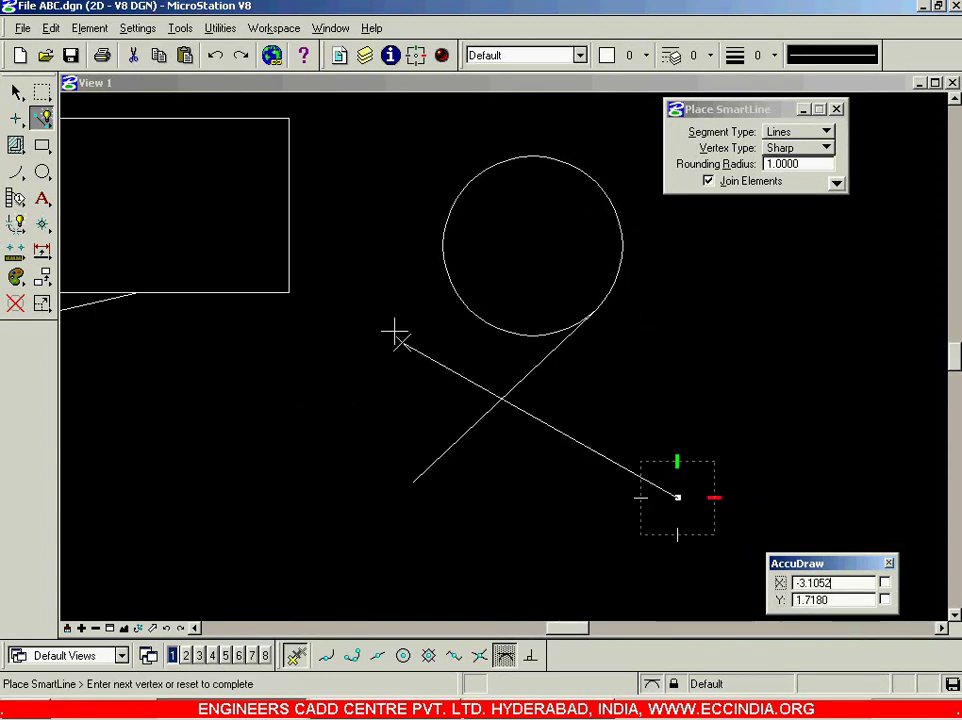
pyautogui.click(470, 312)
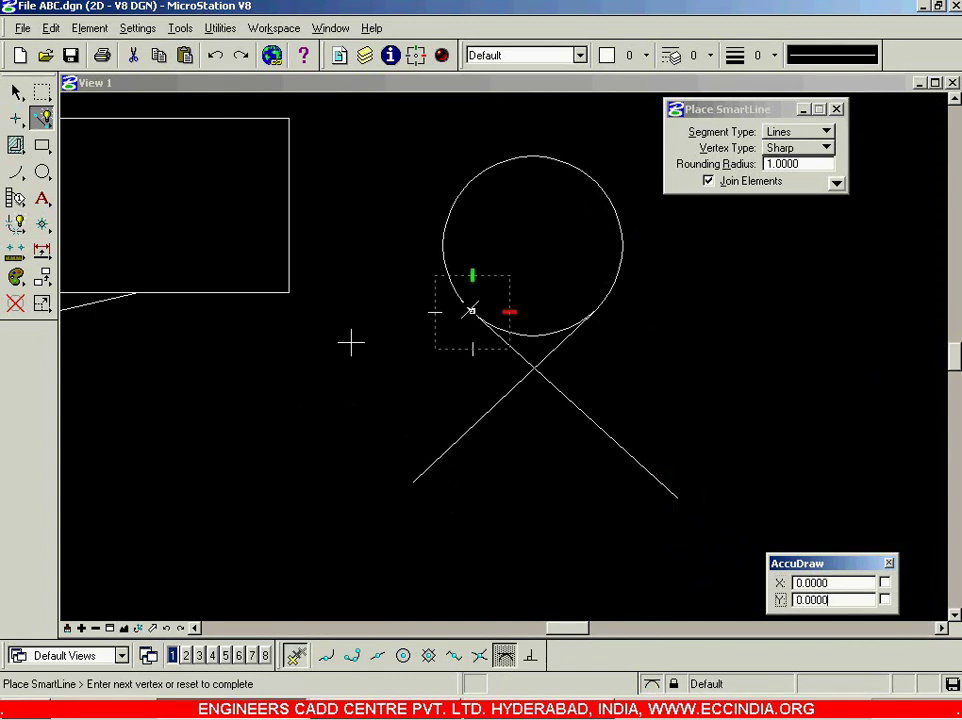
pyautogui.rightClick(266, 468)
pyautogui.click(256, 490)
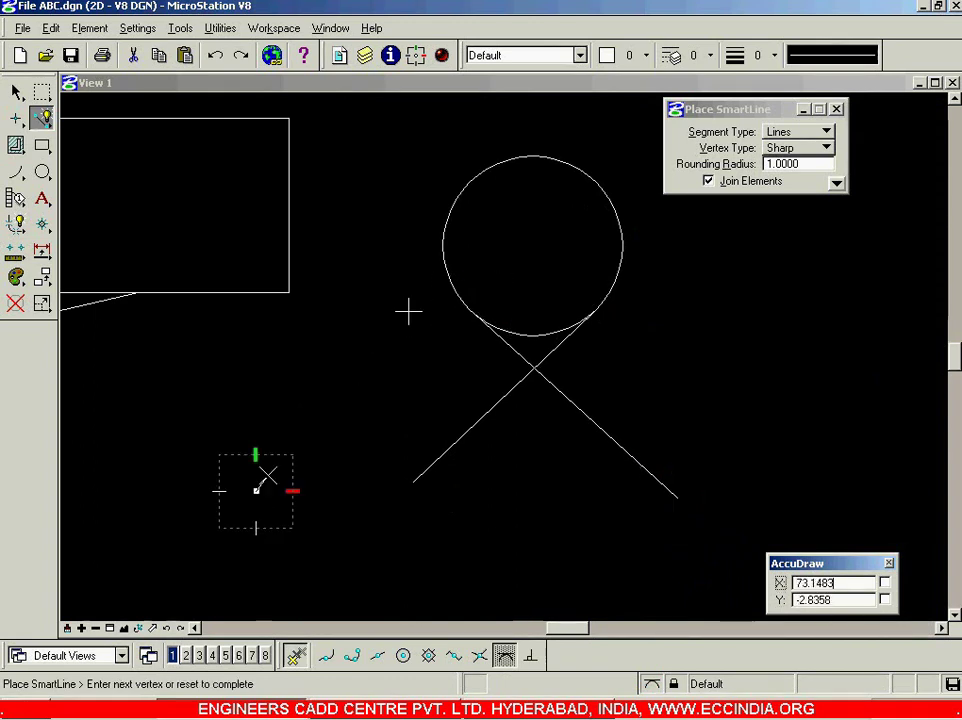
pyautogui.click(446, 216)
pyautogui.rightClick(390, 317)
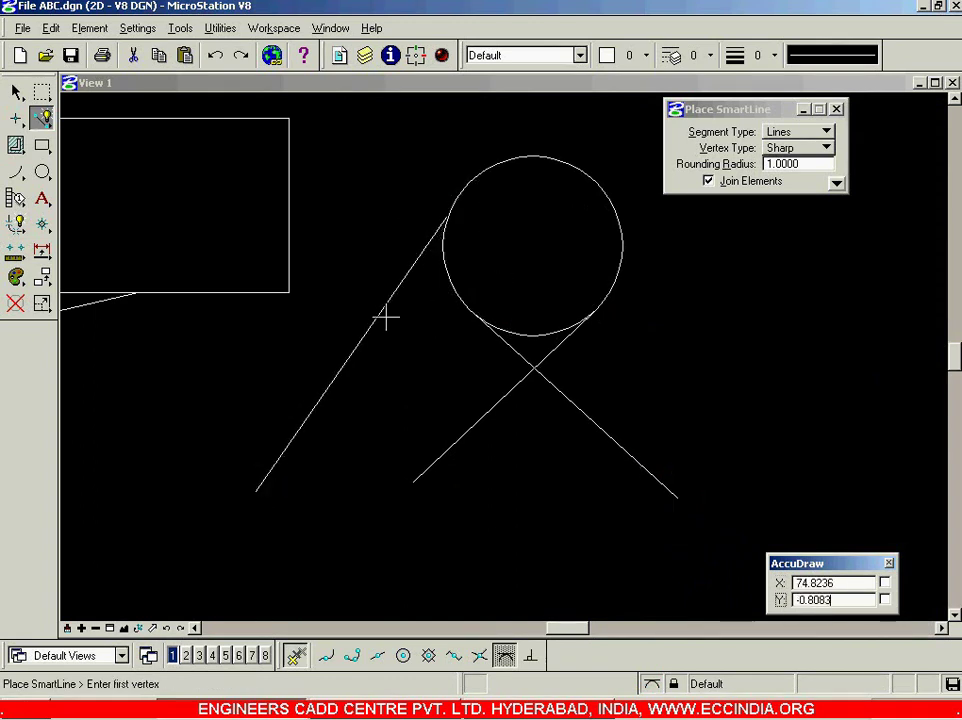
pyautogui.hotkey('ctrl', 'z')
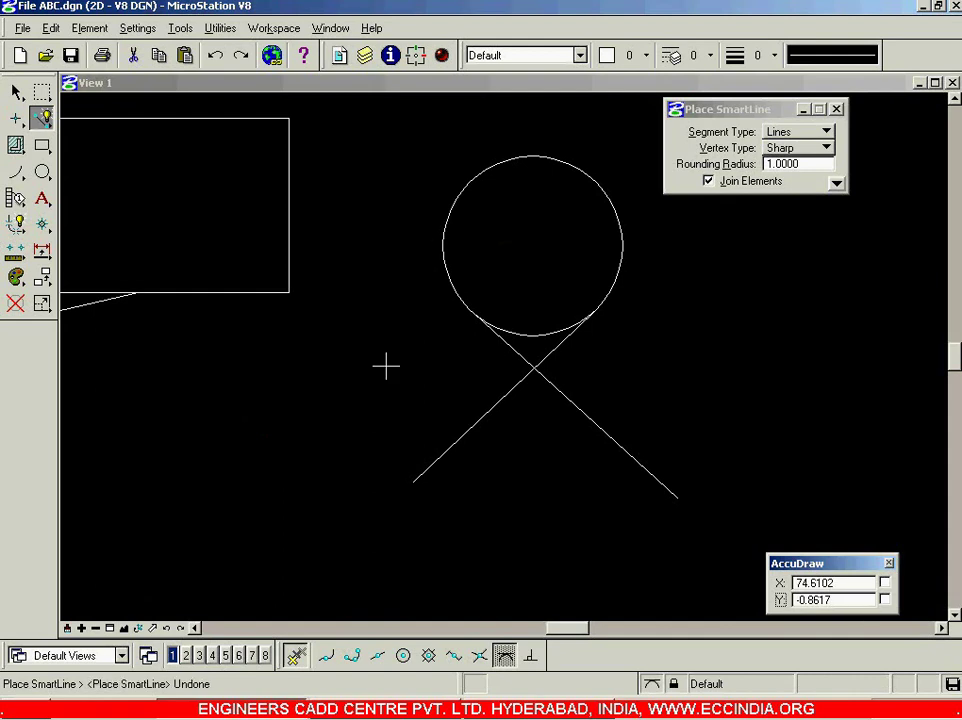
# Draw a third tangent SmartLine from below the block up to the circle's upper-left side.
pyautogui.click(304, 440)
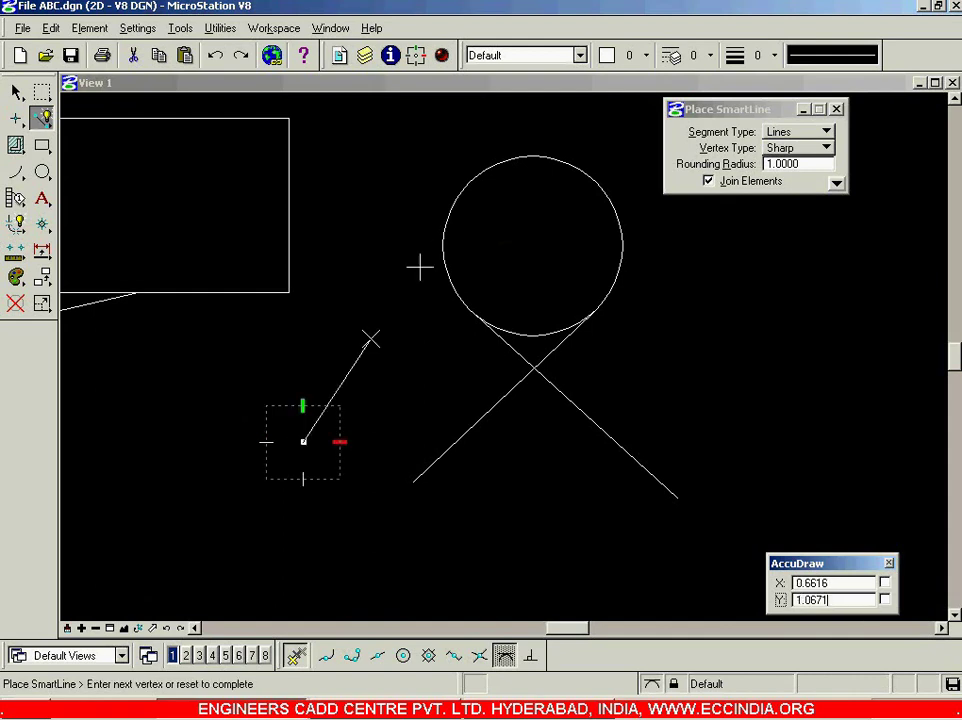
pyautogui.click(455, 191)
pyautogui.rightClick(390, 335)
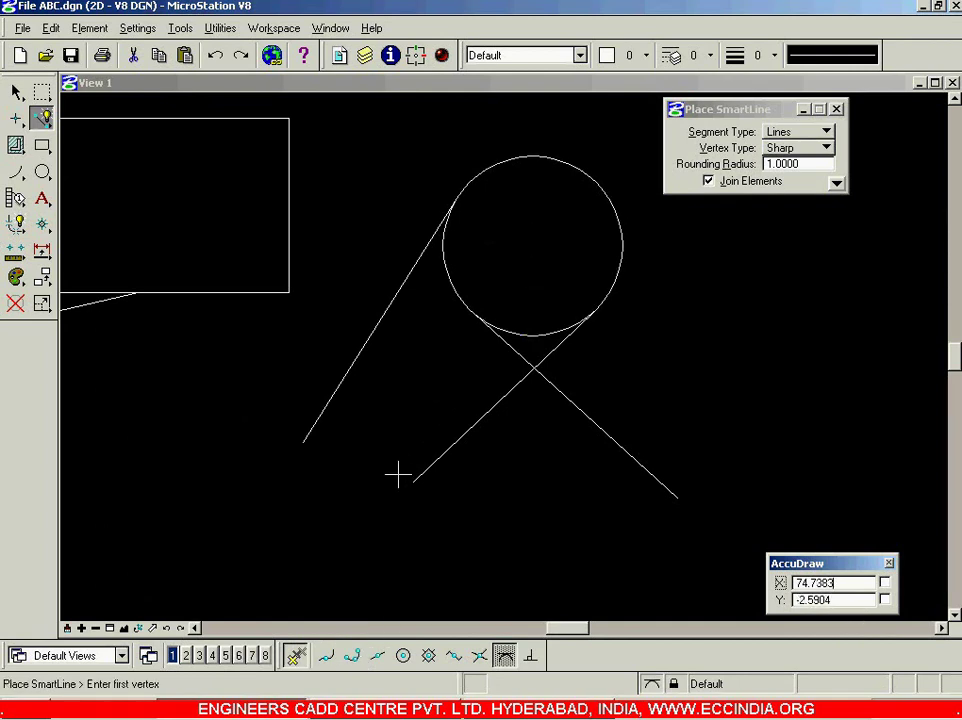
# Using Mid Point snap, draw a SmartLine from below the tangent lines through the second tangent line's midpoint to the midpoint of the block's right edge.
pyautogui.click(17, 93)
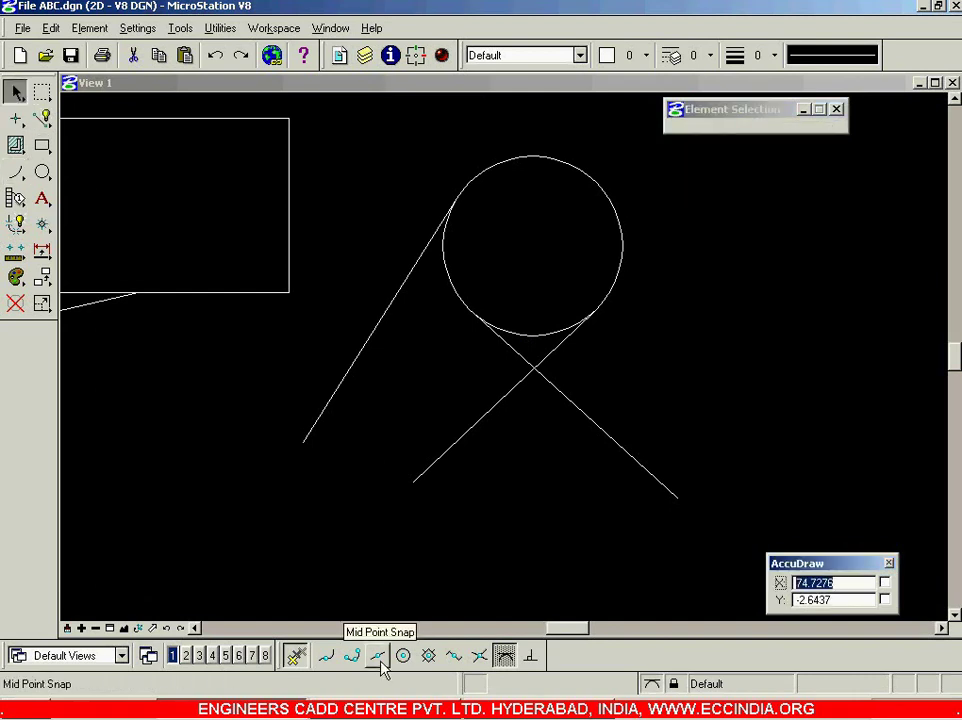
pyautogui.click(42, 118)
pyautogui.click(303, 527)
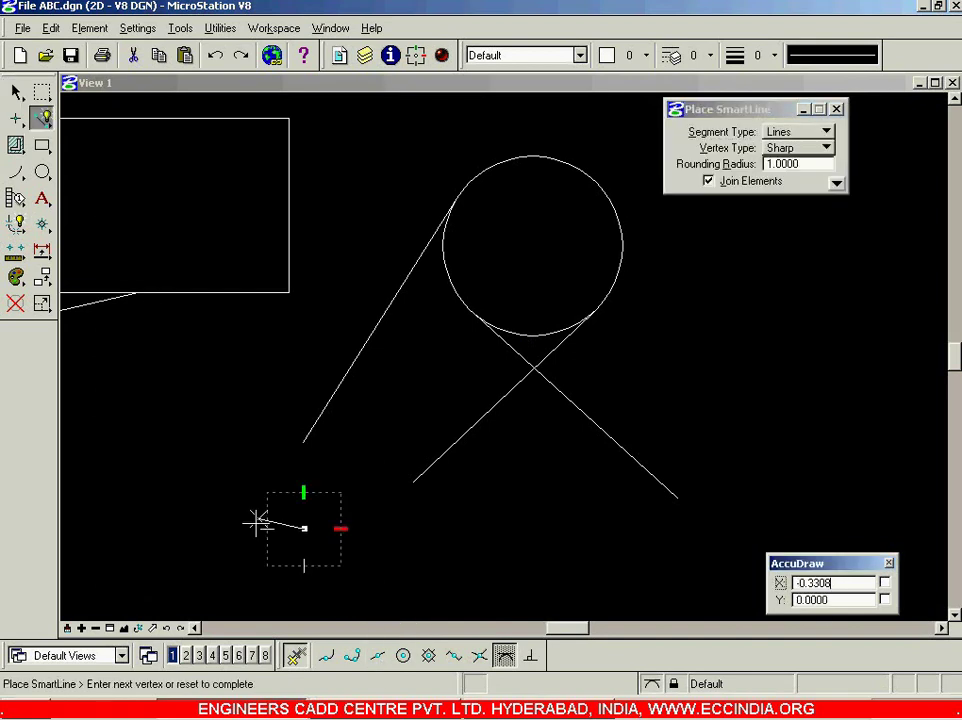
pyautogui.click(378, 657)
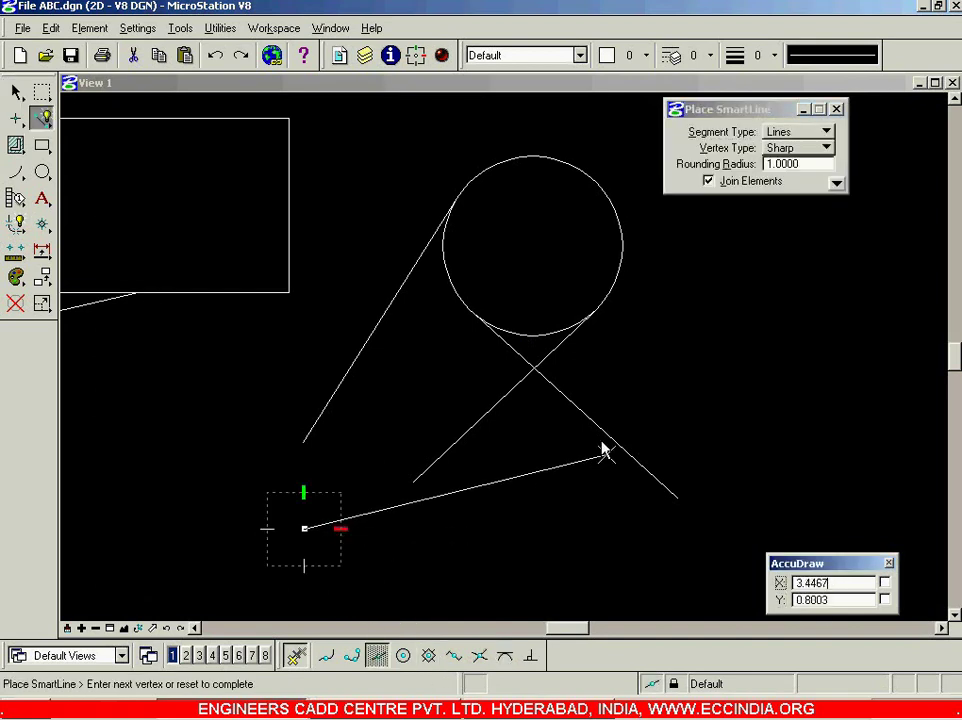
pyautogui.click(576, 413)
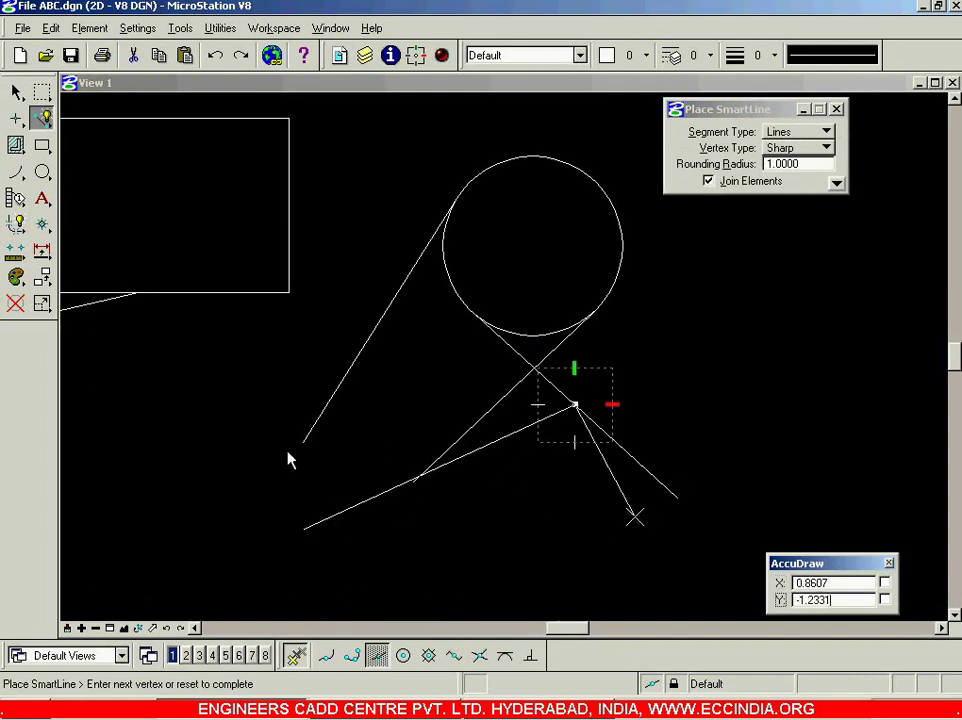
pyautogui.click(287, 205)
pyautogui.rightClick(320, 282)
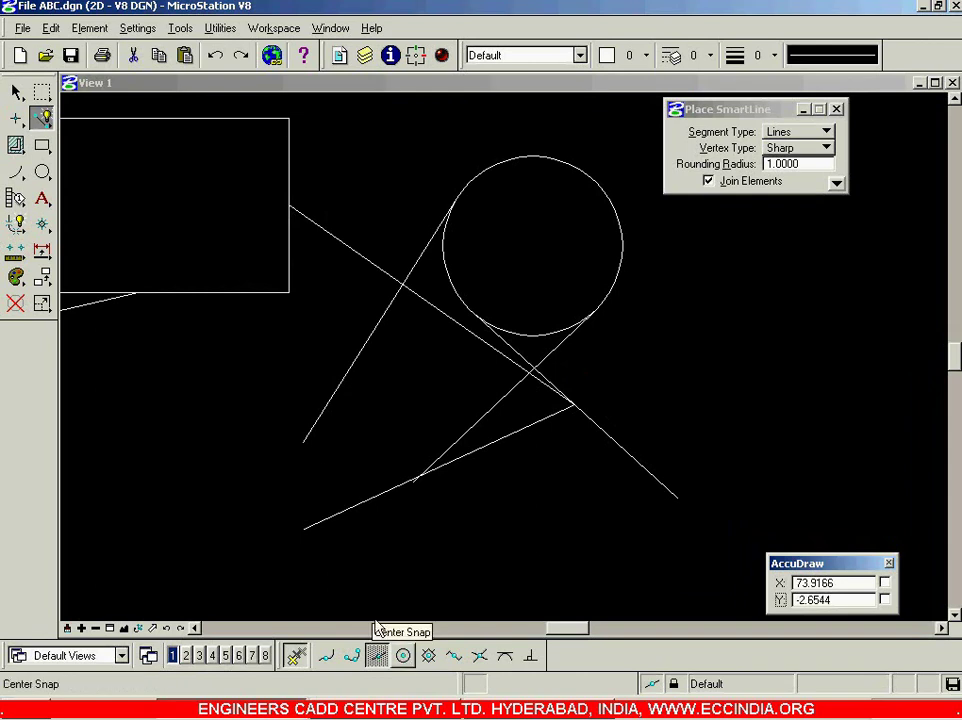
# Draw a circle by center with a radius of about 0.91 to the lower right of the existing circle.
pyautogui.click(42, 172)
pyautogui.click(850, 404)
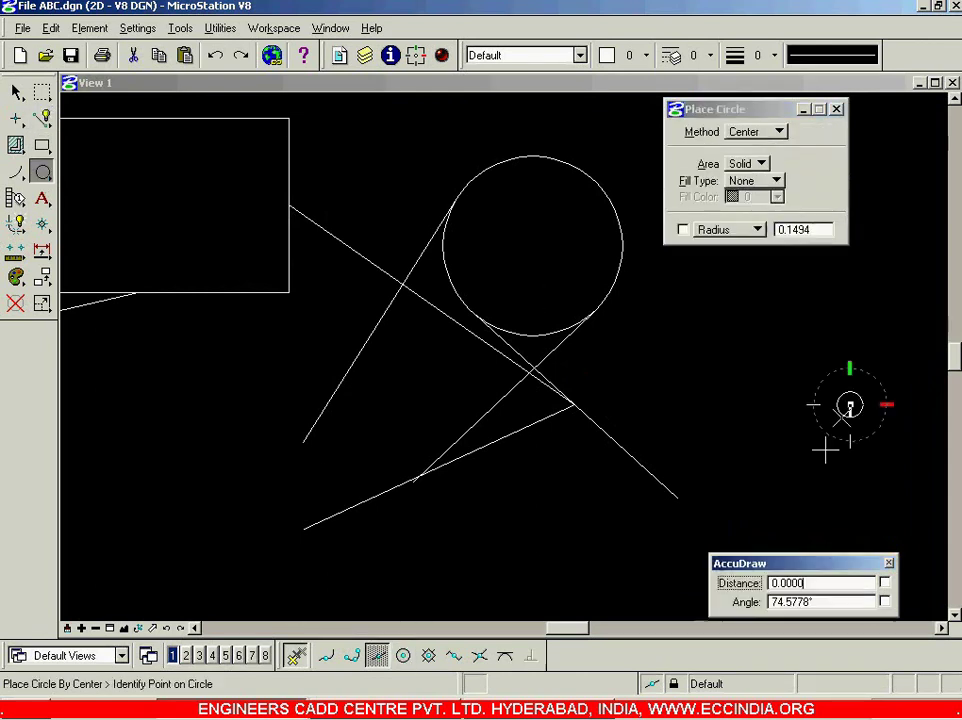
pyautogui.click(811, 474)
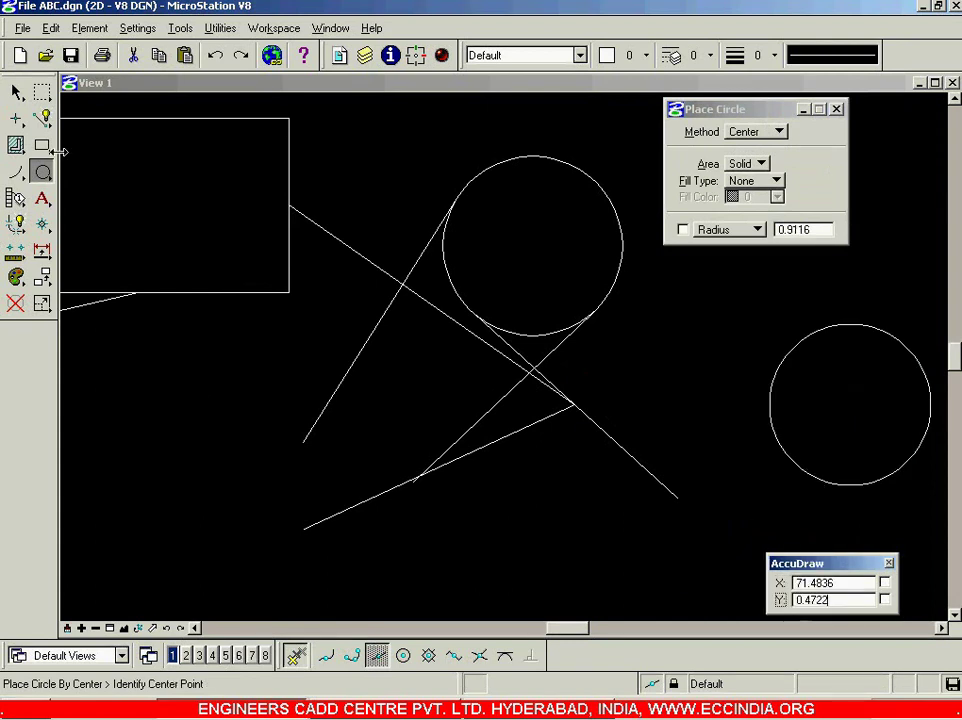
# Draw an arc by center below the block, with a radius of about 0.84 and a 90° sweep.
pyautogui.click(15, 172)
pyautogui.click(170, 452)
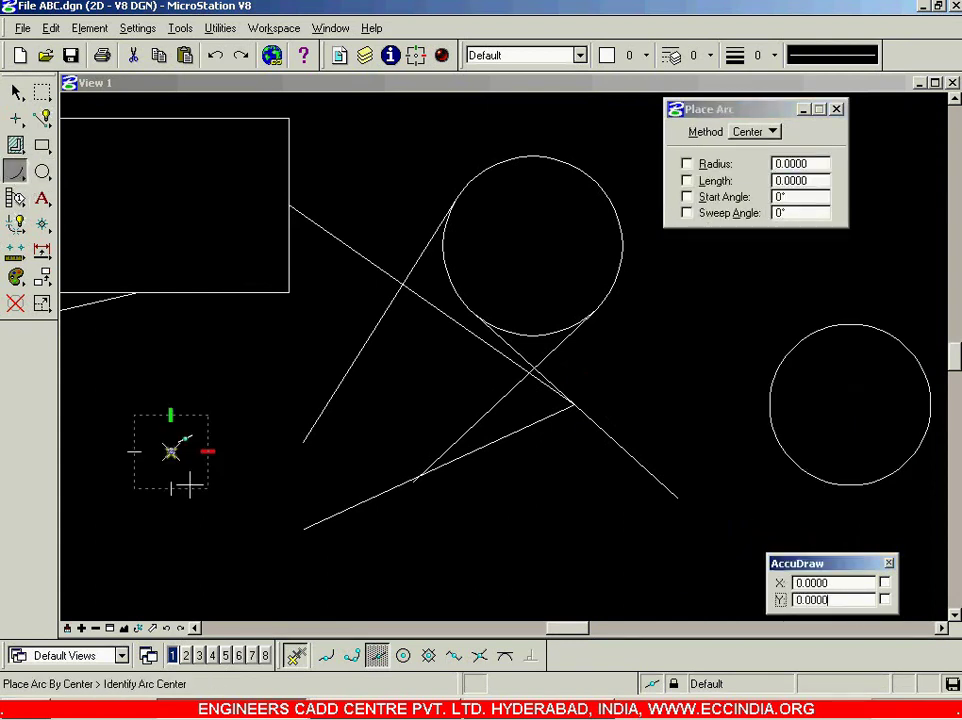
pyautogui.click(202, 517)
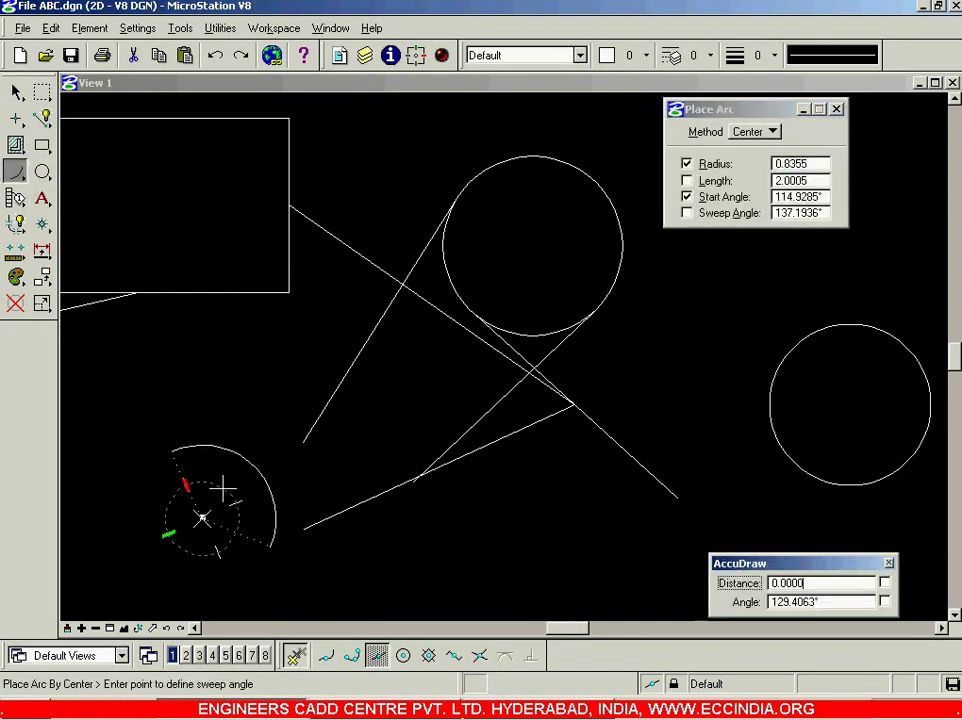
pyautogui.click(112, 563)
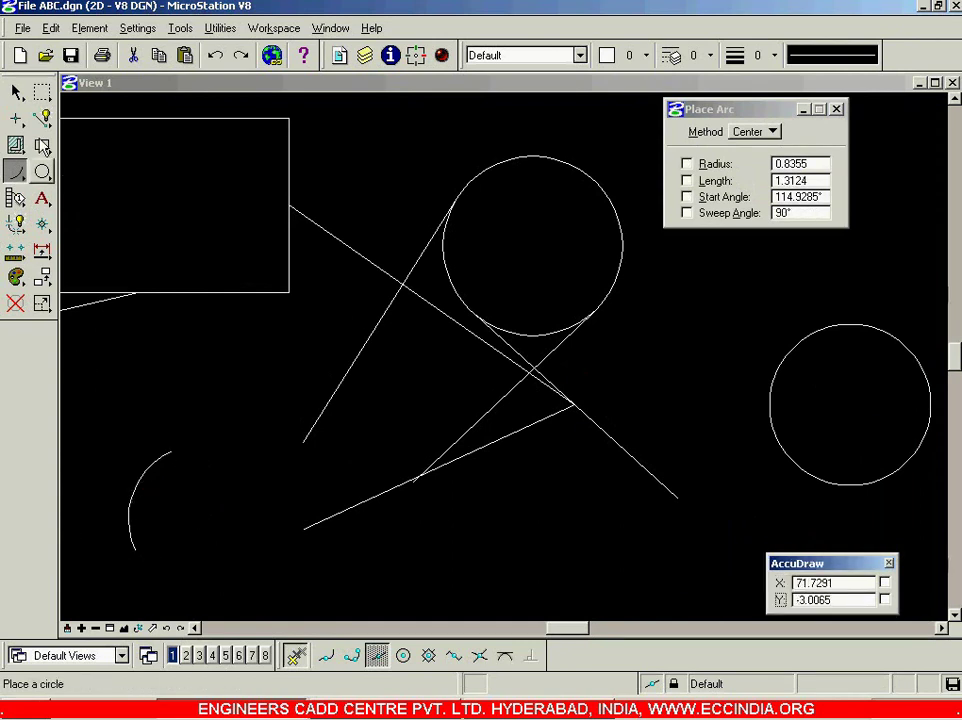
# Using Center snap, draw a SmartLine from below the tangent lines through the arc's and smaller circle's centers to the larger circle's center.
pyautogui.click(41, 118)
pyautogui.click(472, 572)
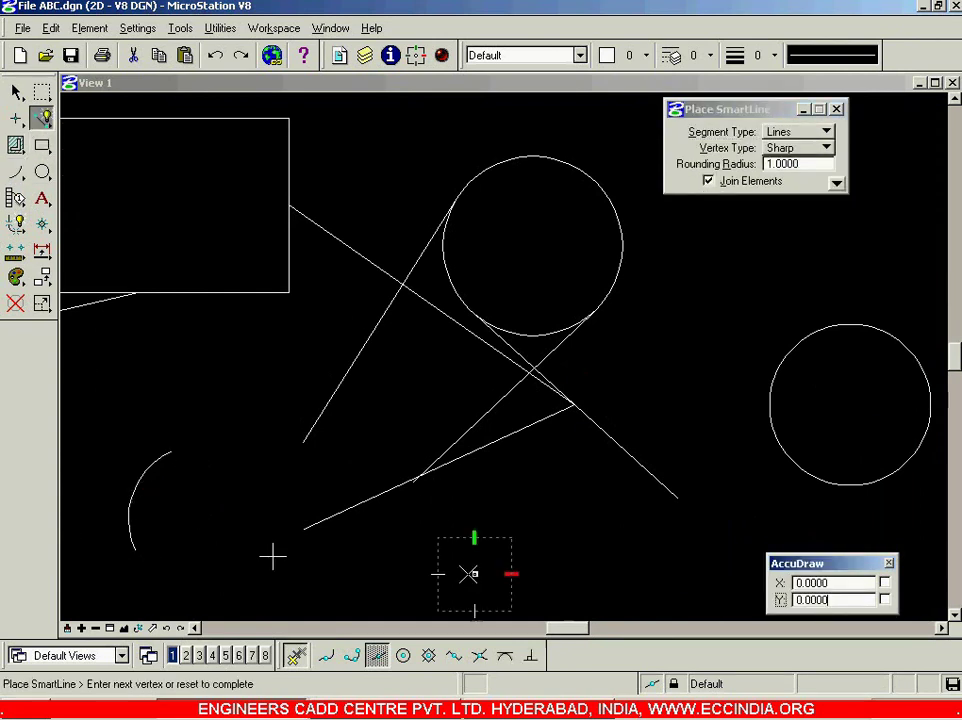
pyautogui.click(404, 656)
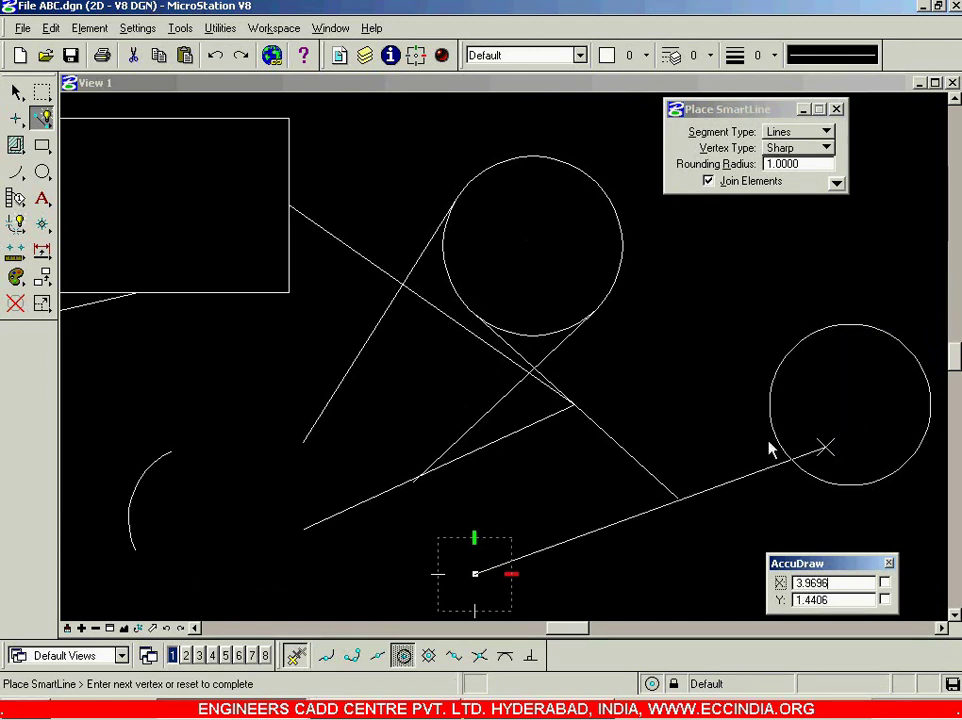
pyautogui.middleClick(150, 477)
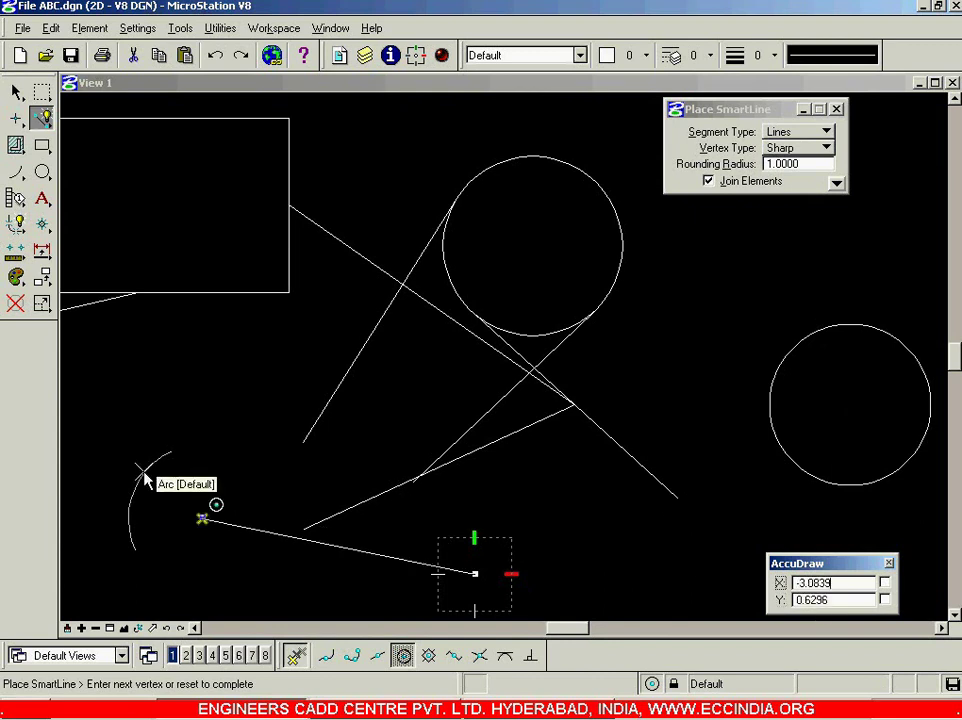
pyautogui.click(144, 470)
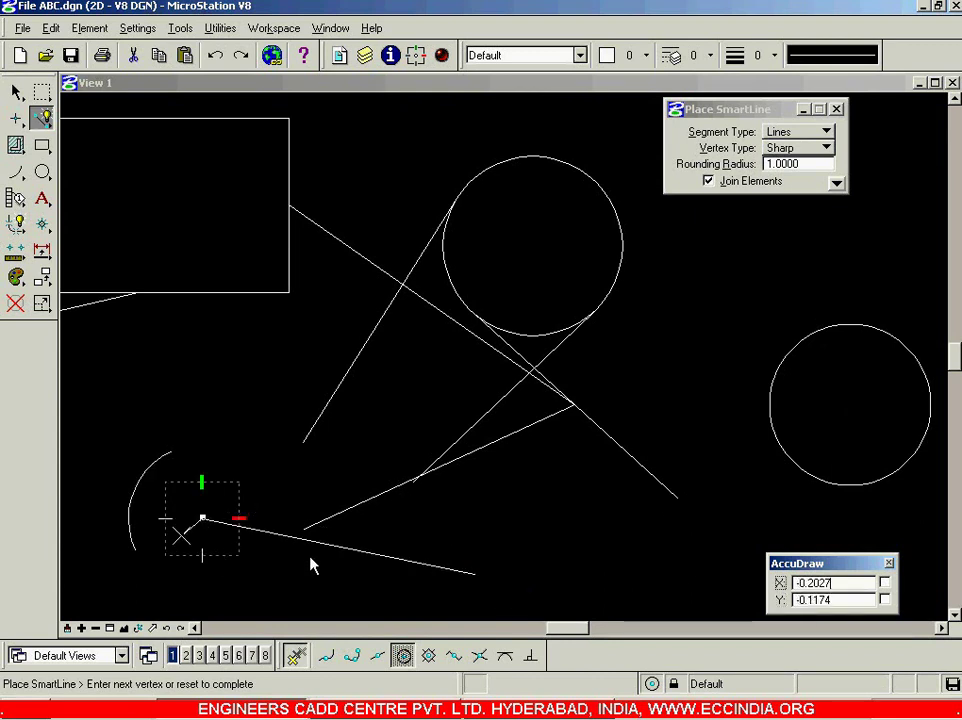
pyautogui.middleClick(803, 335)
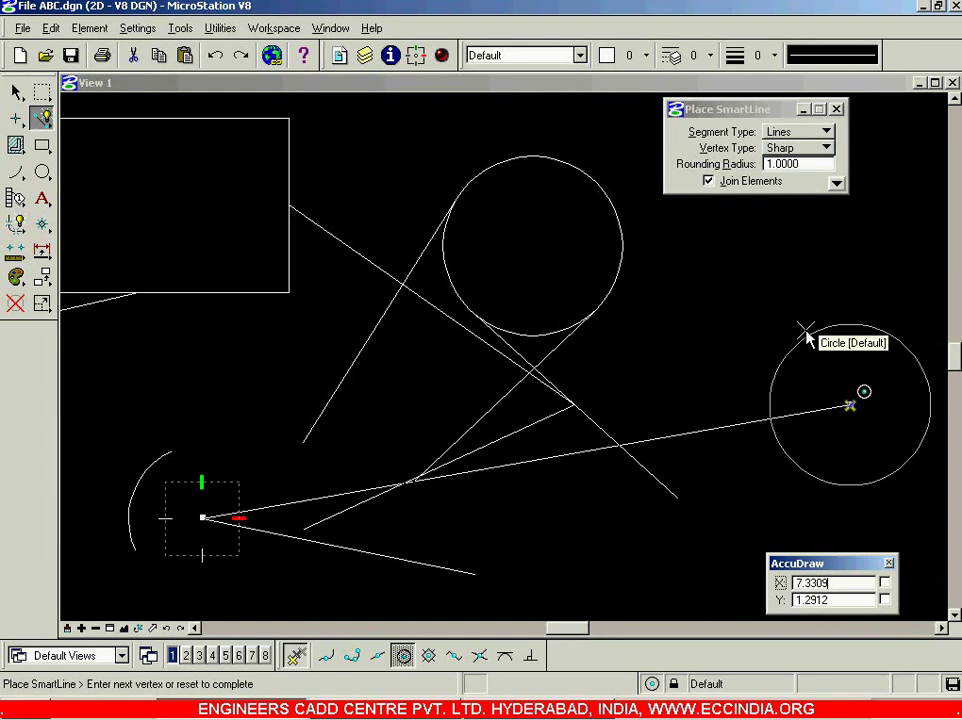
pyautogui.click(803, 335)
pyautogui.middleClick(543, 158)
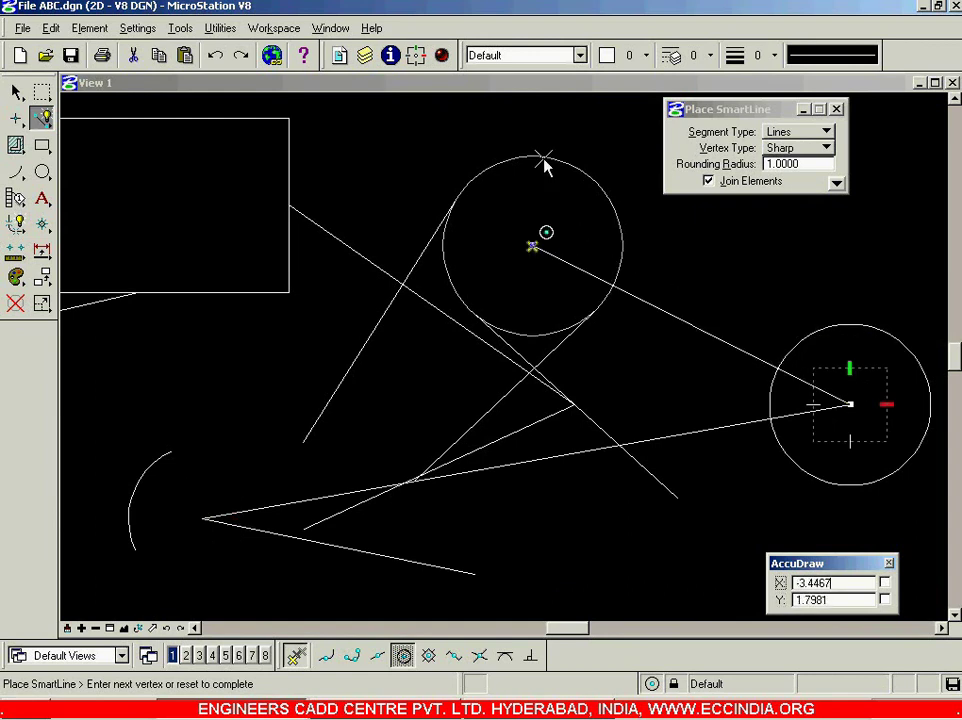
pyautogui.click(543, 164)
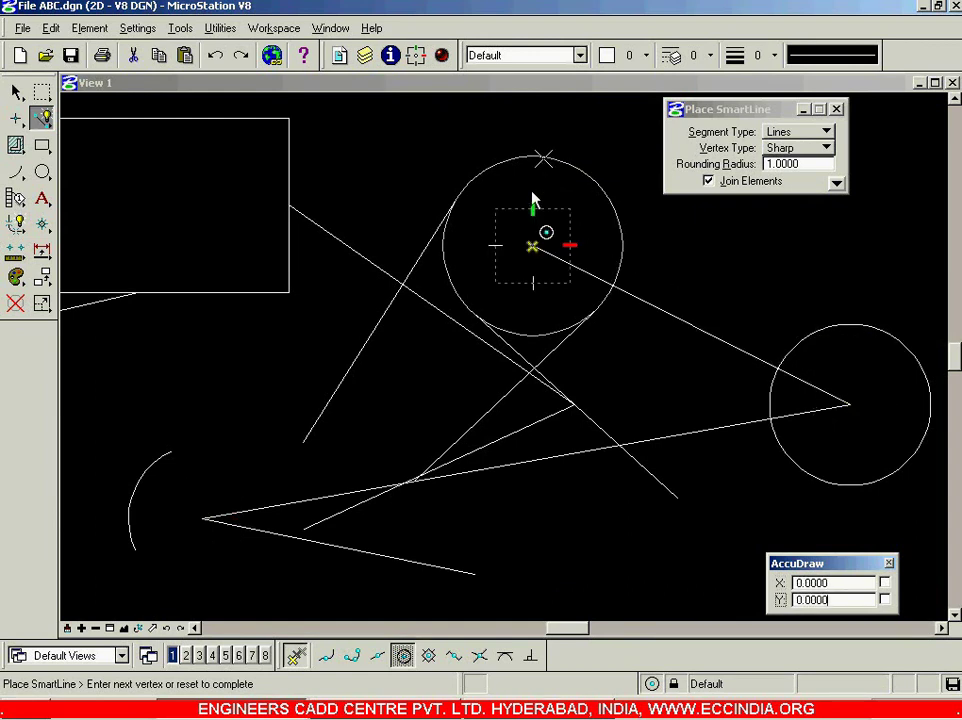
pyautogui.click(410, 655)
pyautogui.rightClick(467, 521)
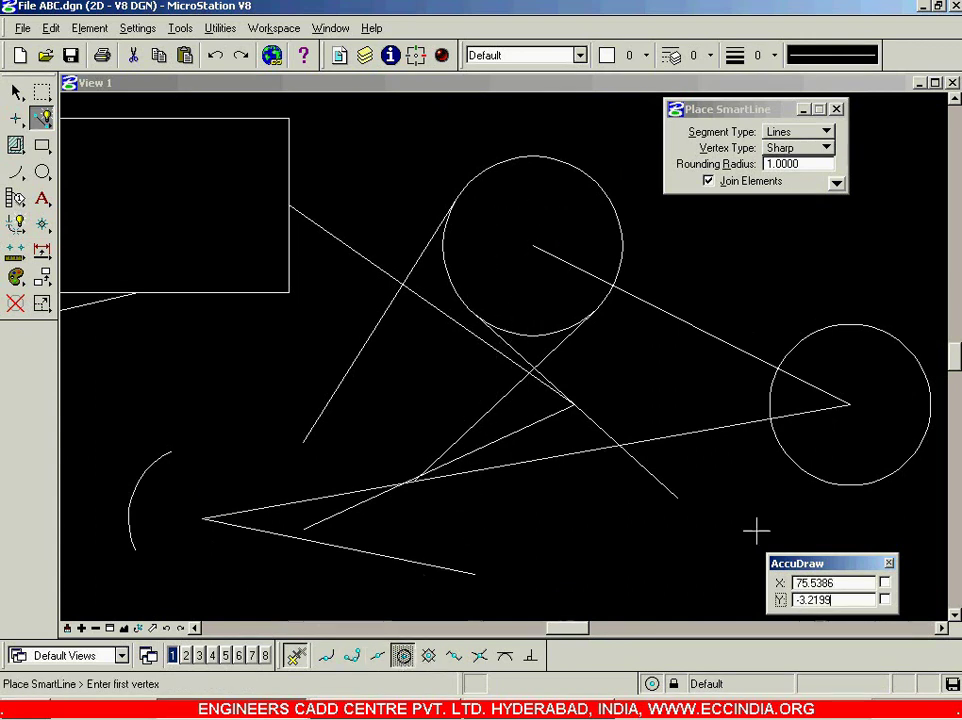
# Using Origin snap, draw a SmartLine from below the smaller circle through that circle's origin to the starting vertex of the center-snapped line string.
pyautogui.click(628, 569)
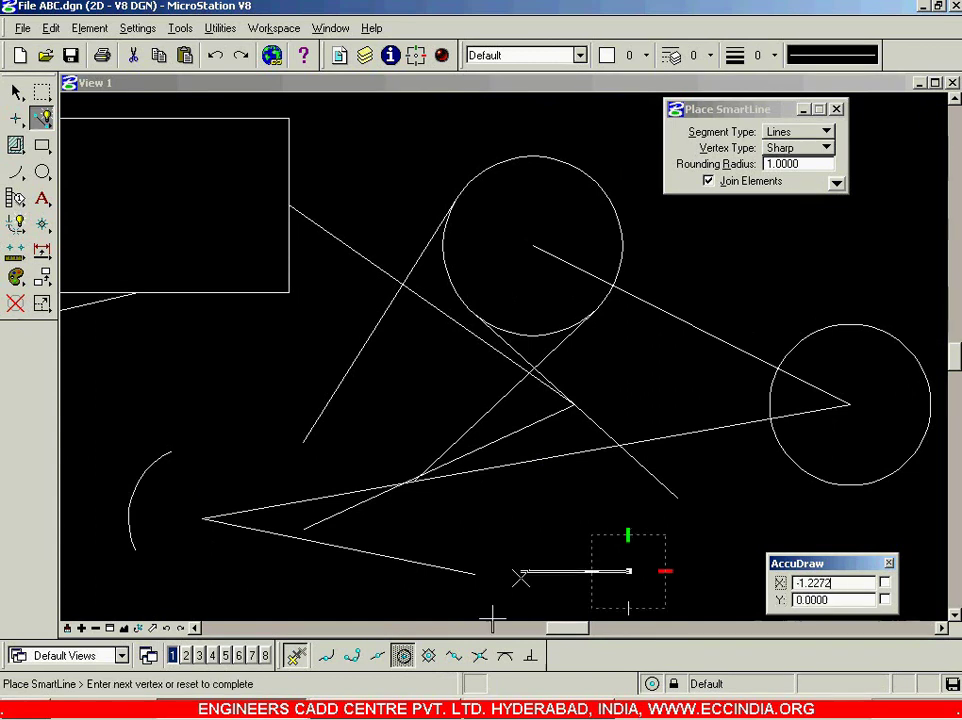
pyautogui.click(428, 656)
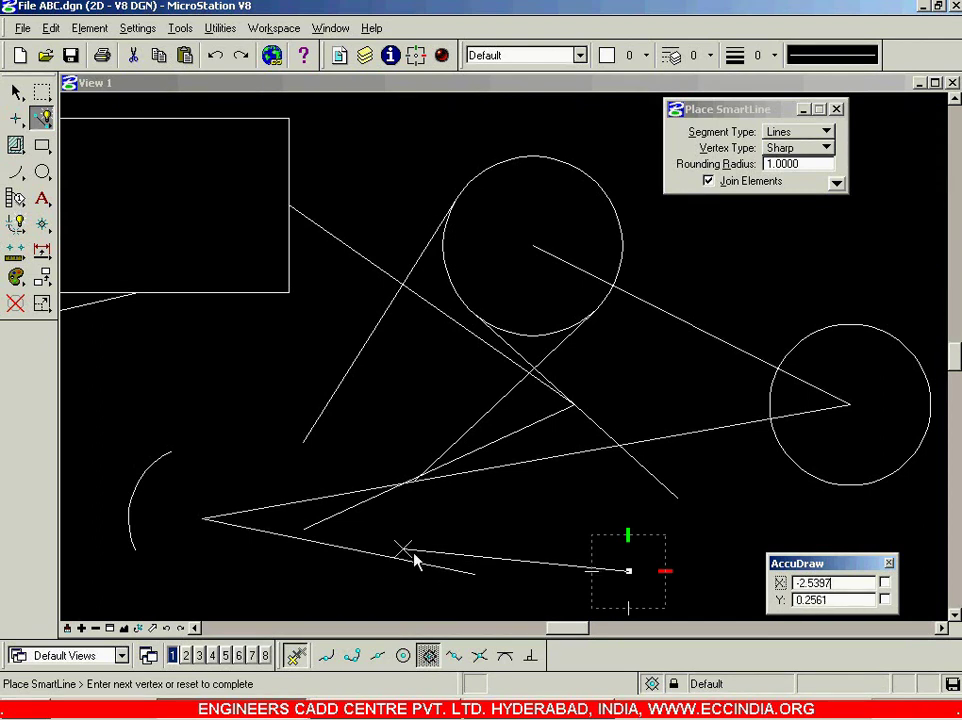
pyautogui.click(845, 490)
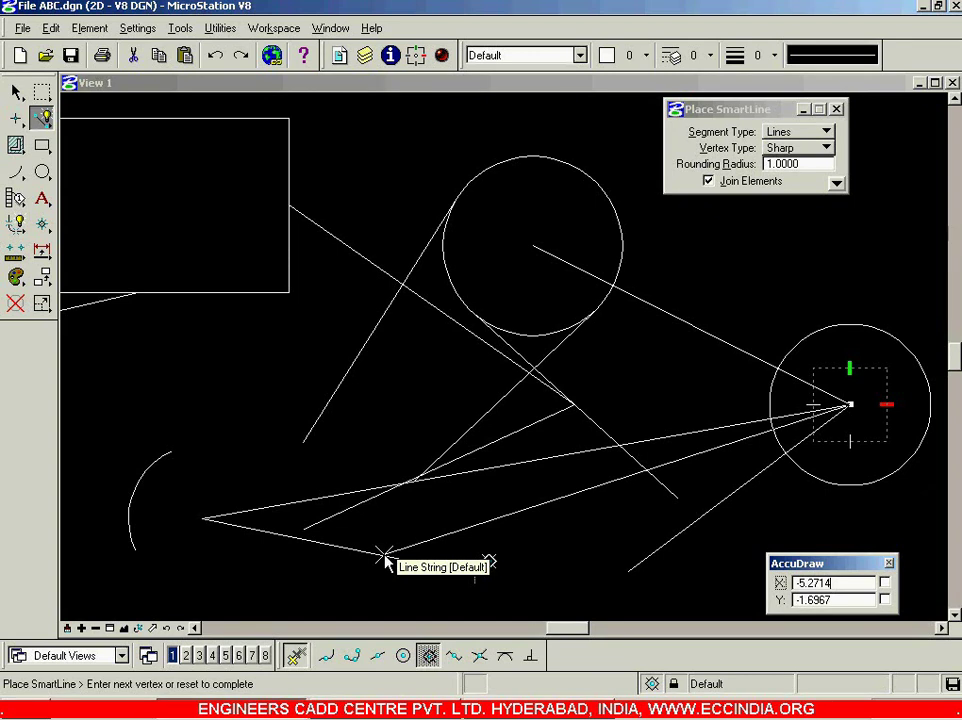
pyautogui.rightClick(410, 605)
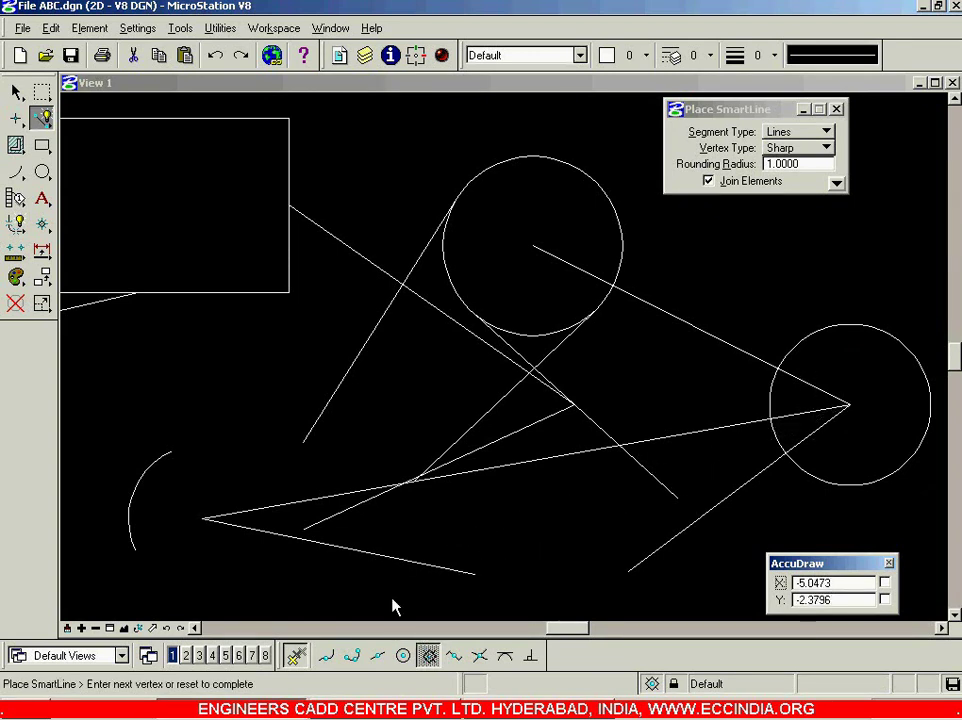
pyautogui.click(389, 567)
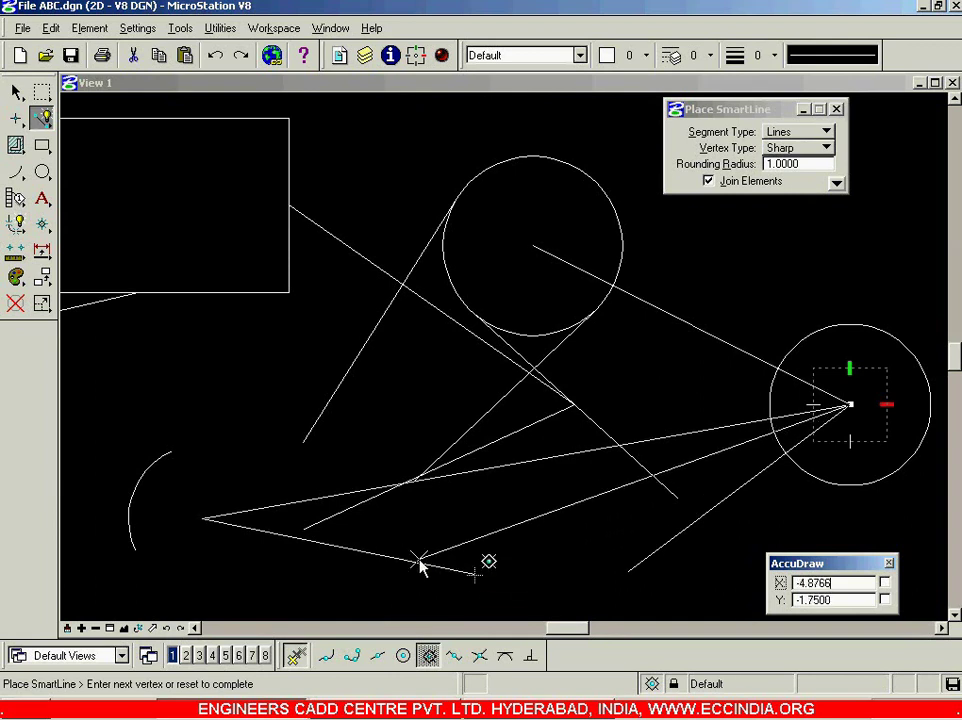
pyautogui.click(476, 571)
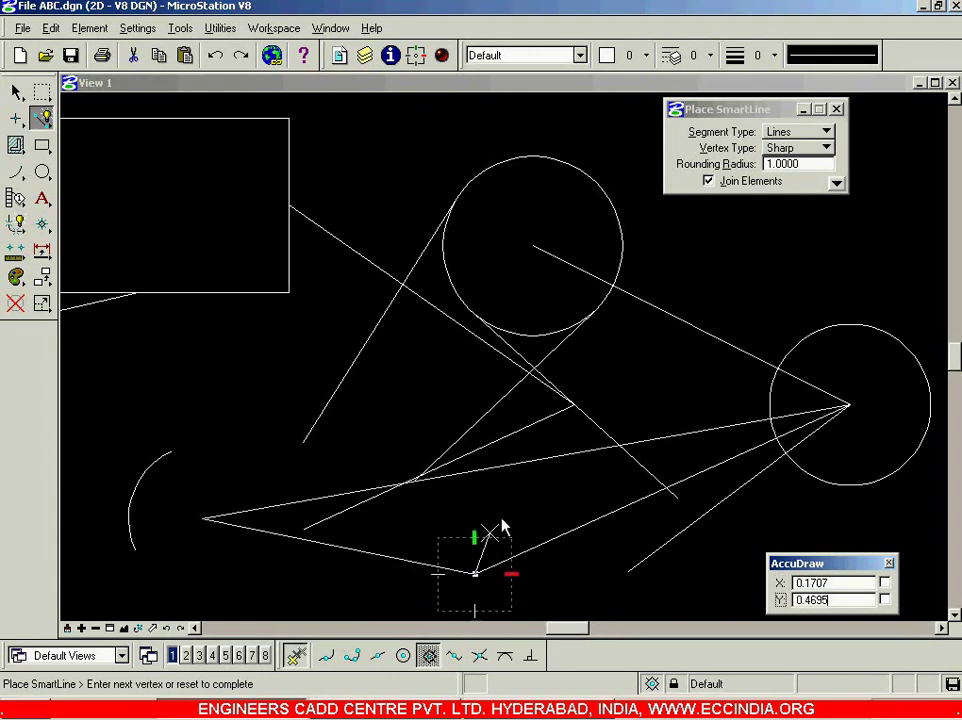
pyautogui.rightClick(501, 521)
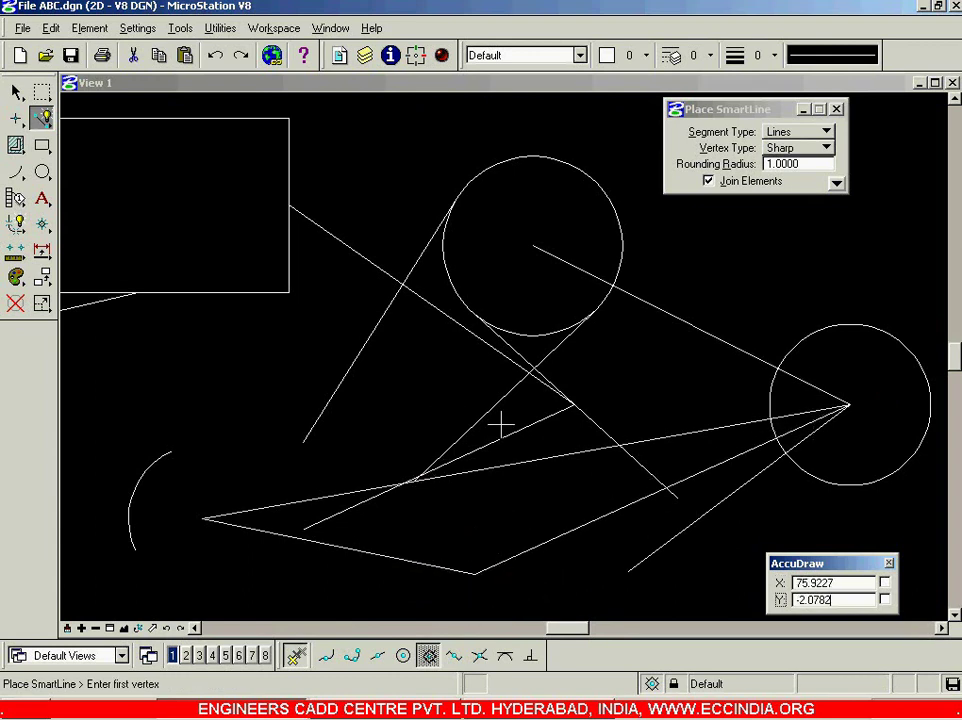
# Draw a short diagonal SmartLine, rising to the right, in the empty area above the two circles.
pyautogui.scroll(-2, 307, 580)
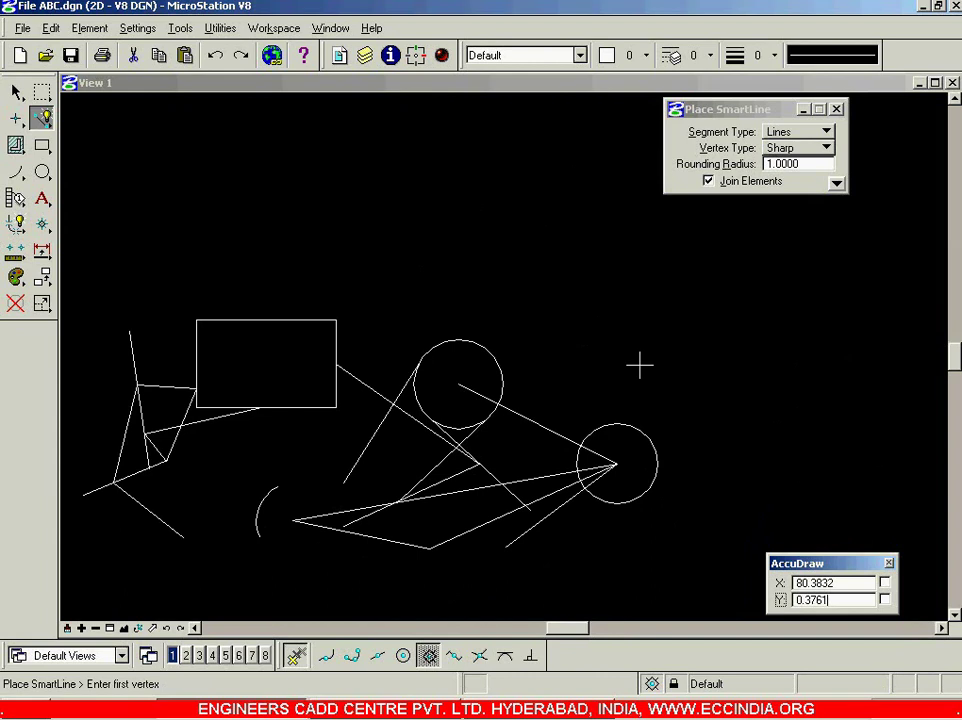
pyautogui.scroll(2, 693, 318)
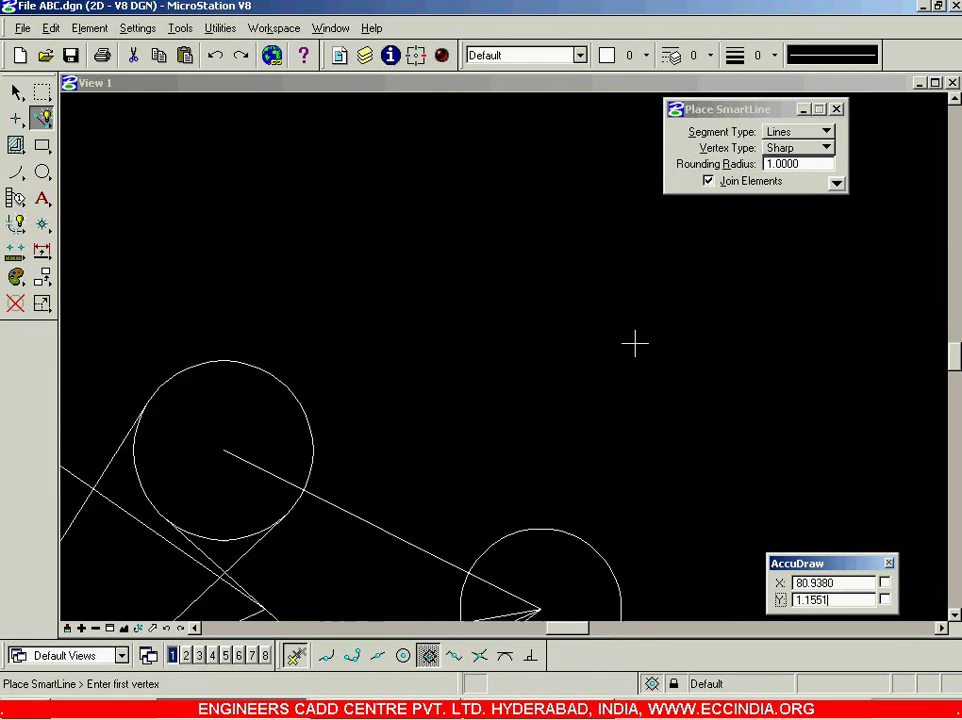
pyautogui.click(368, 259)
pyautogui.click(502, 151)
pyautogui.rightClick(545, 209)
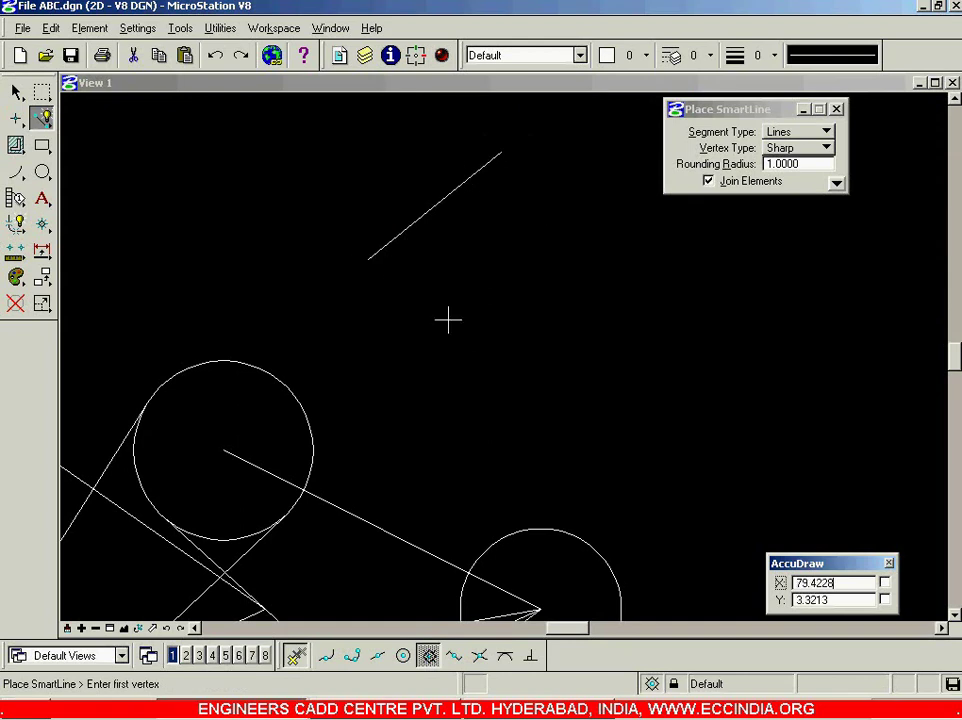
# Fit all elements of the drawing in the view.
pyautogui.click(598, 367)
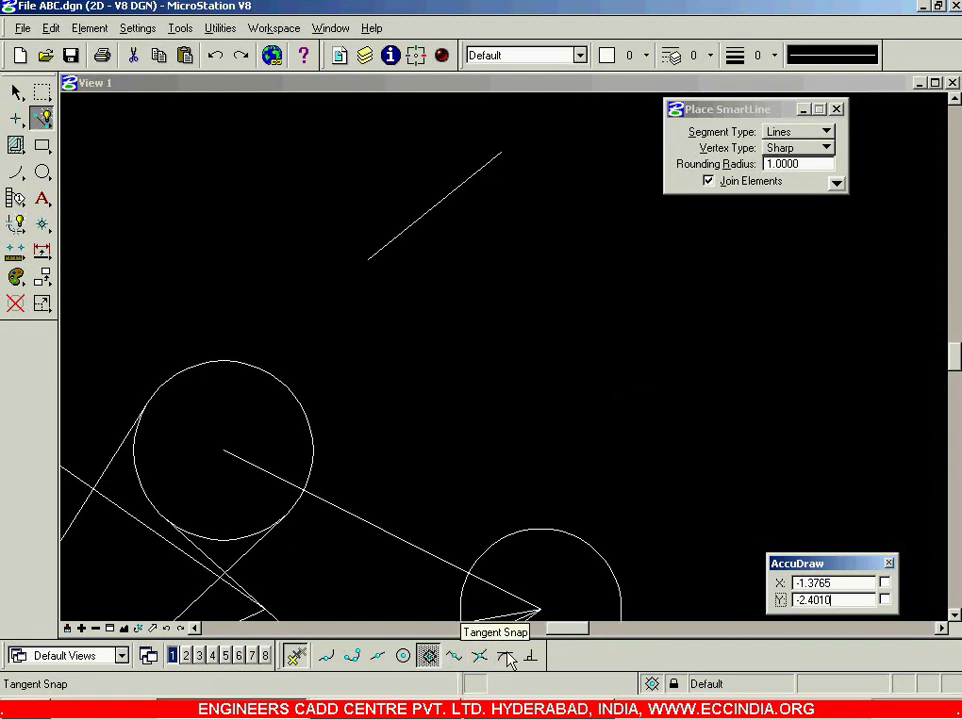
pyautogui.rightClick(474, 374)
pyautogui.scroll(-3, 440, 357)
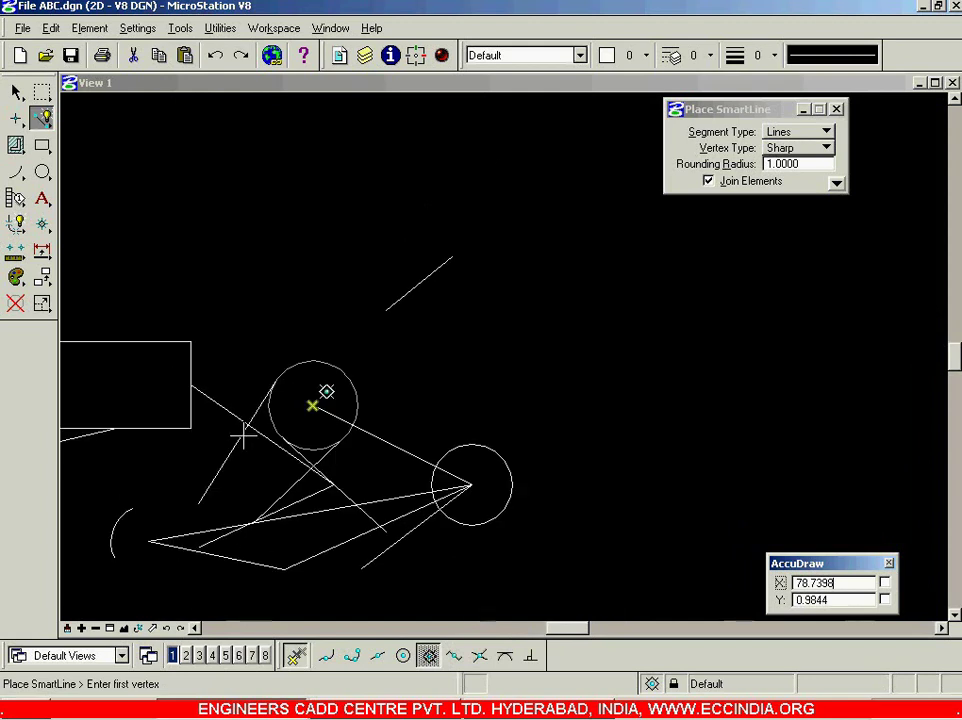
pyautogui.click(124, 628)
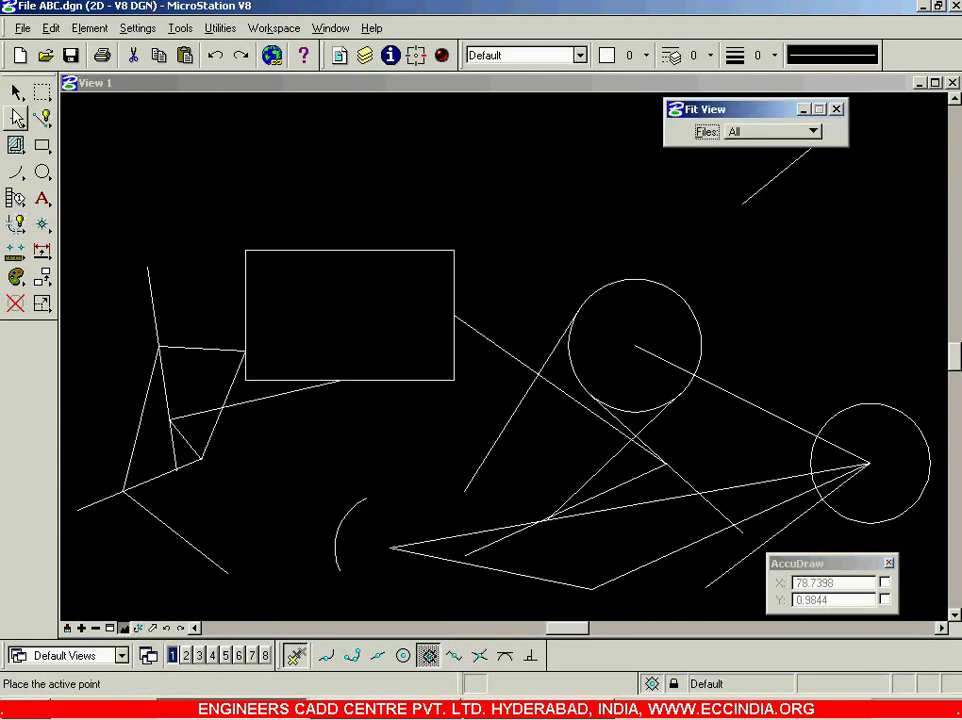
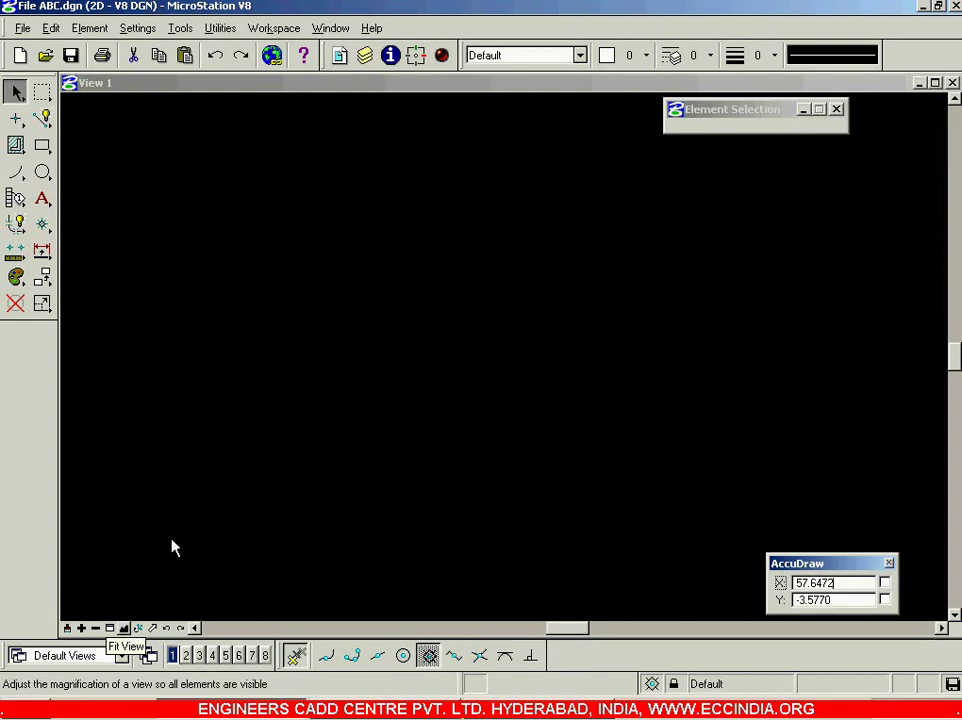
# Undock the Snap Mode bar into the drawing area and turn AccuSnap off.
pyautogui.click(42, 118)
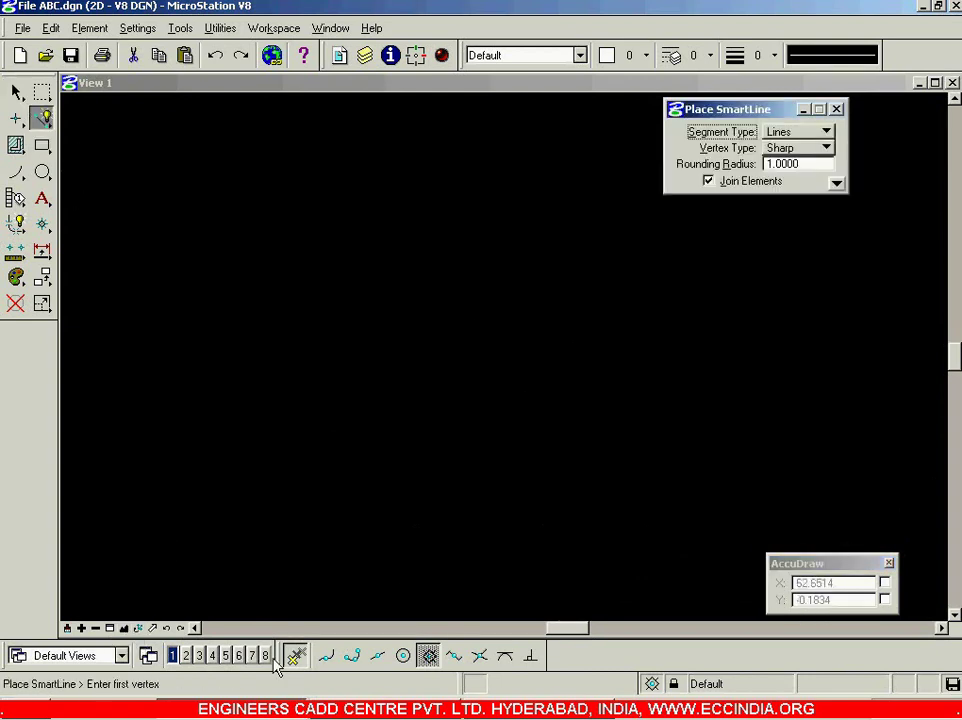
pyautogui.moveTo(281, 664); pyautogui.dragTo(455, 410)
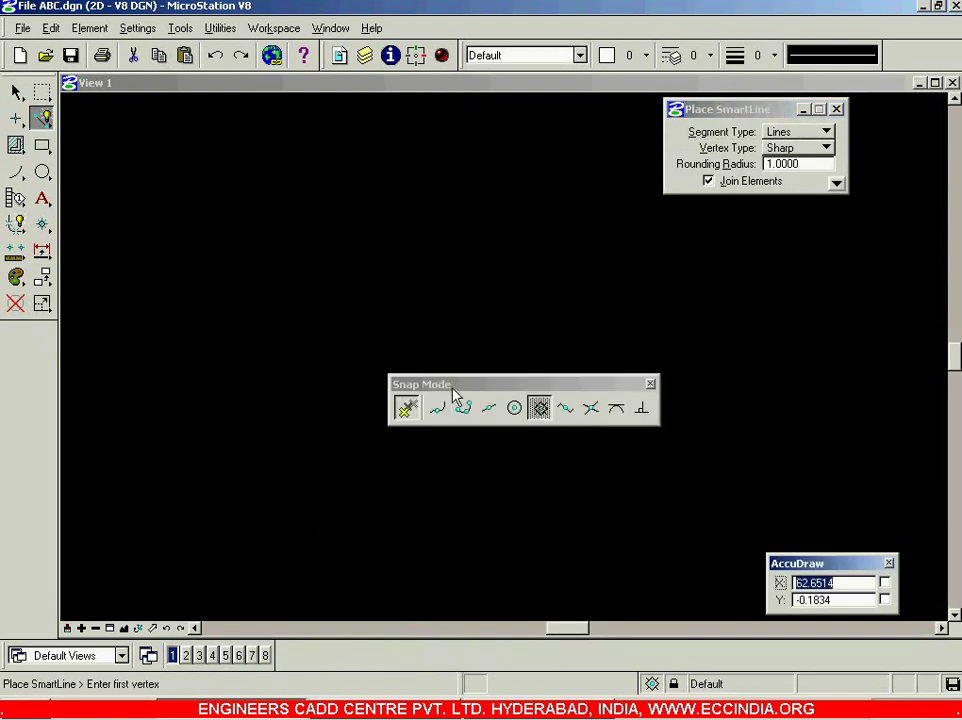
pyautogui.click(406, 412)
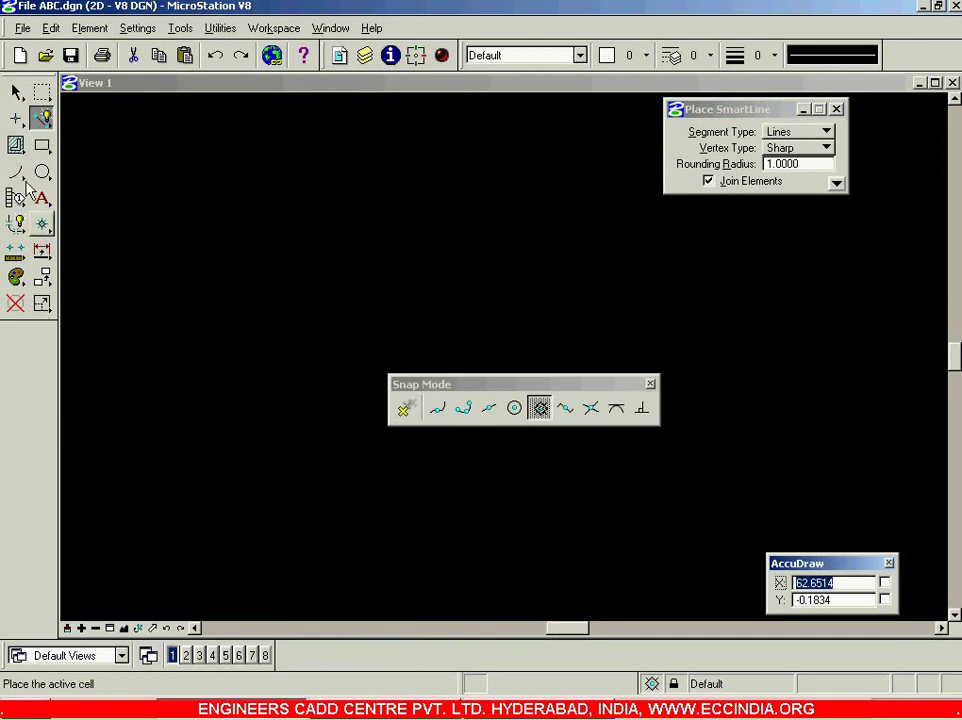
# Draw a wide orthogonal block without fill above the floating Snap Mode bar in the empty area.
pyautogui.click(42, 145)
pyautogui.click(227, 214)
pyautogui.click(568, 332)
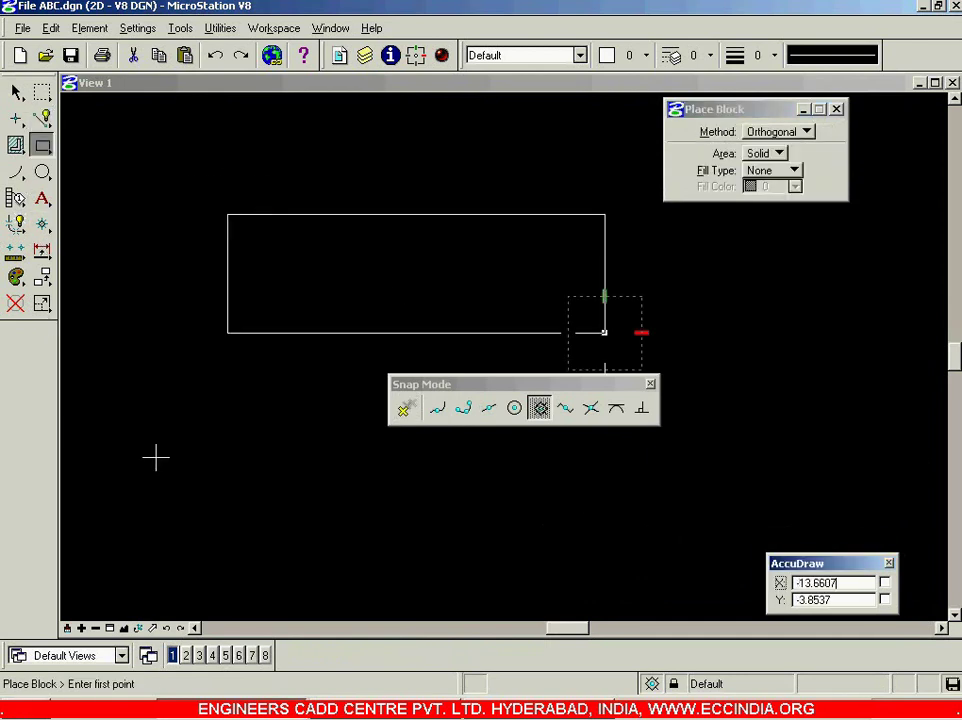
# Start a SmartLine below the new block and set Keypoint as the snap mode, trying Center snap before returning to Keypoint.
pyautogui.click(42, 118)
pyautogui.click(245, 485)
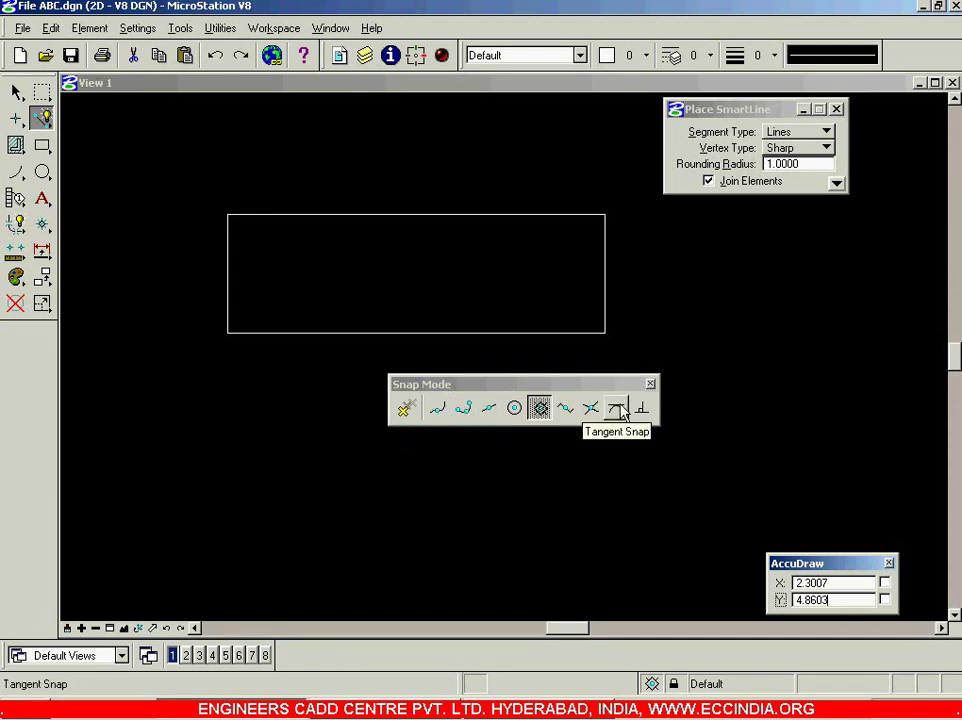
pyautogui.click(464, 413)
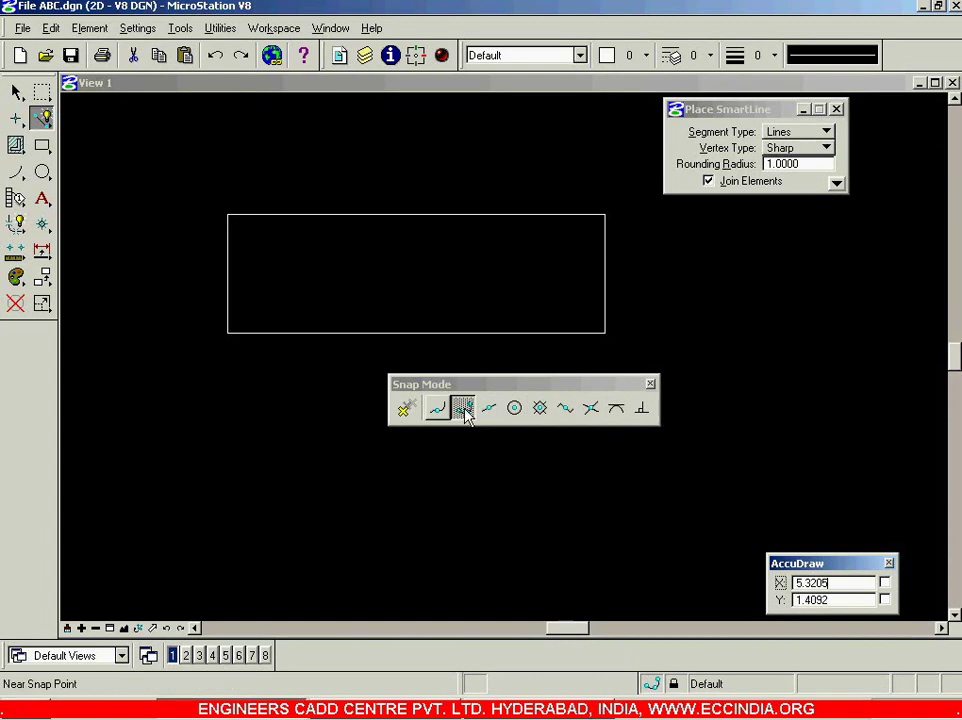
pyautogui.click(515, 410)
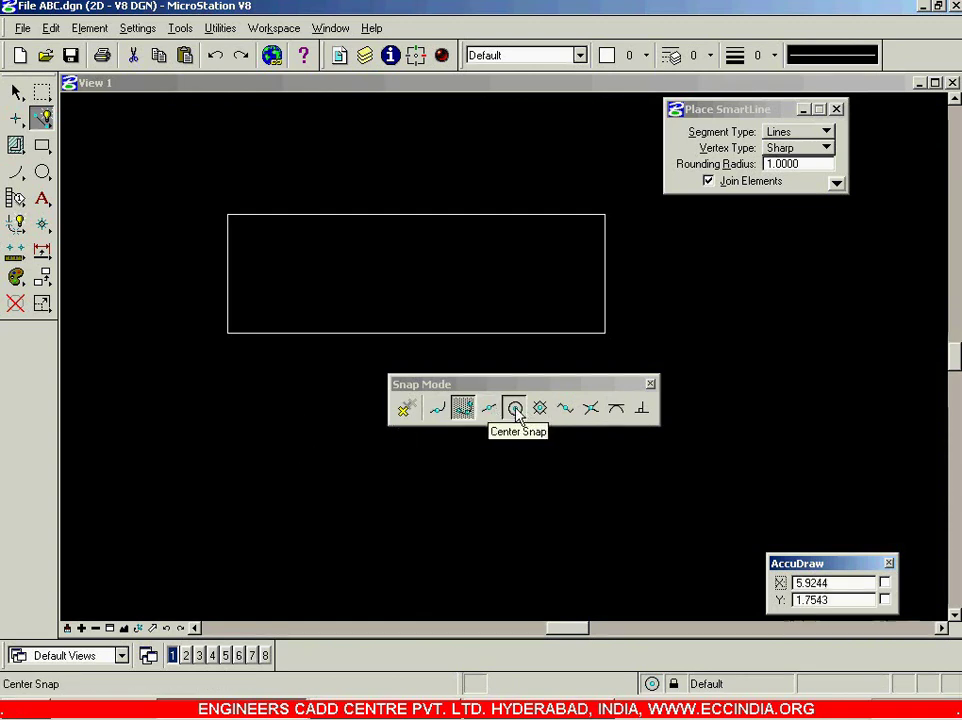
pyautogui.click(463, 410)
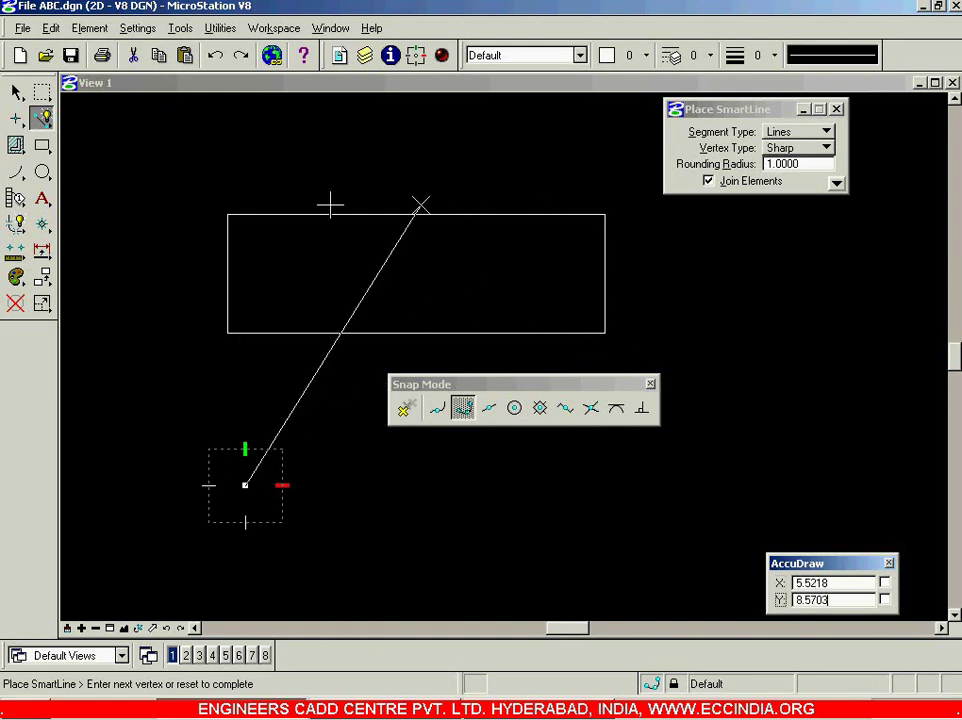
# Turn AccuSnap back on and close the floating Snap Mode bar.
pyautogui.click(406, 407)
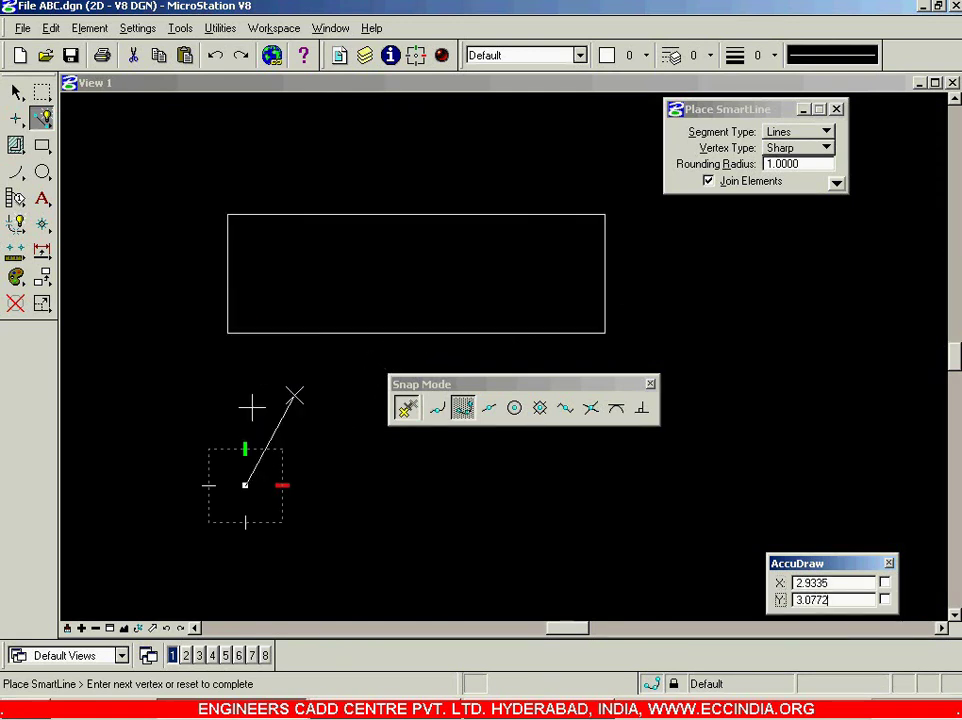
pyautogui.moveTo(612, 384); pyautogui.dragTo(443, 388)
pyautogui.click(481, 388)
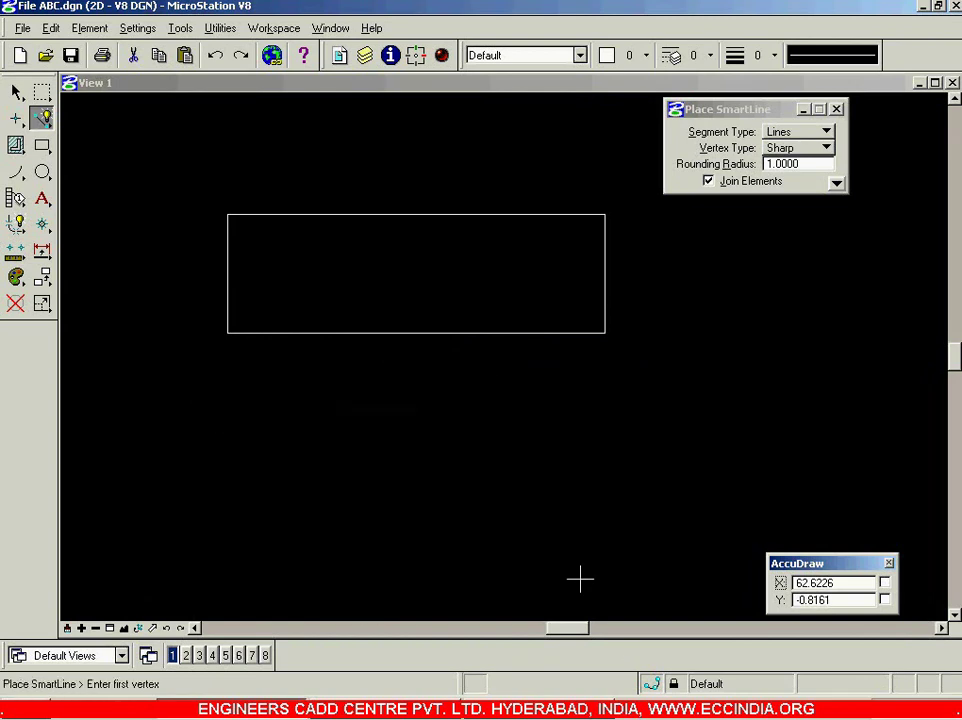
# Display the list of snap modes for the active snap setting and examine the options from Nearest to Point On.
pyautogui.click(655, 686)
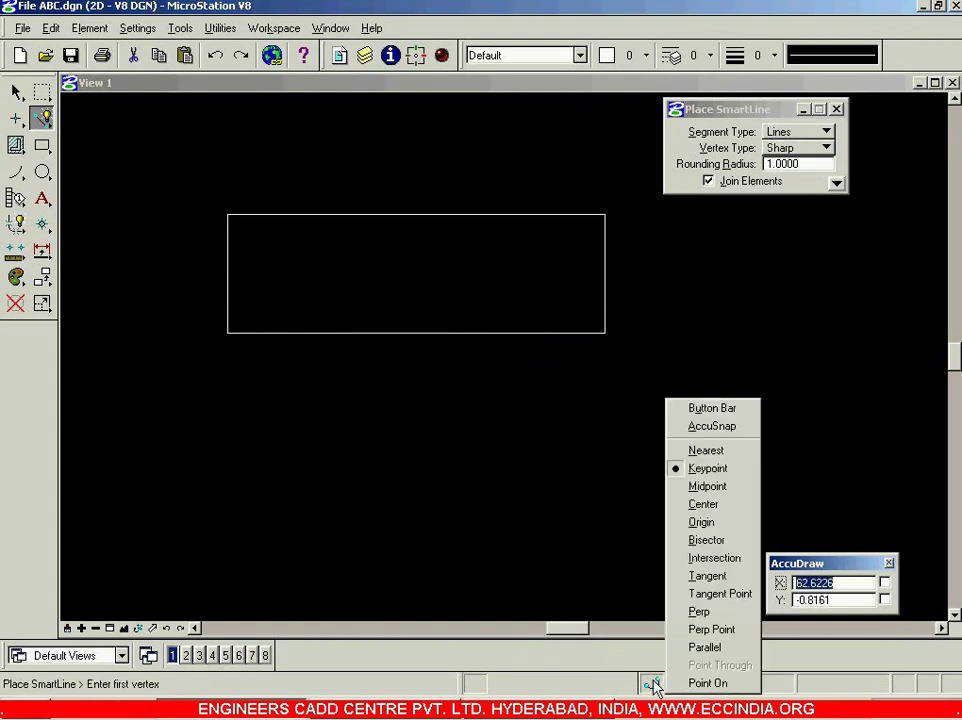
pyautogui.click(608, 591)
pyautogui.click(655, 685)
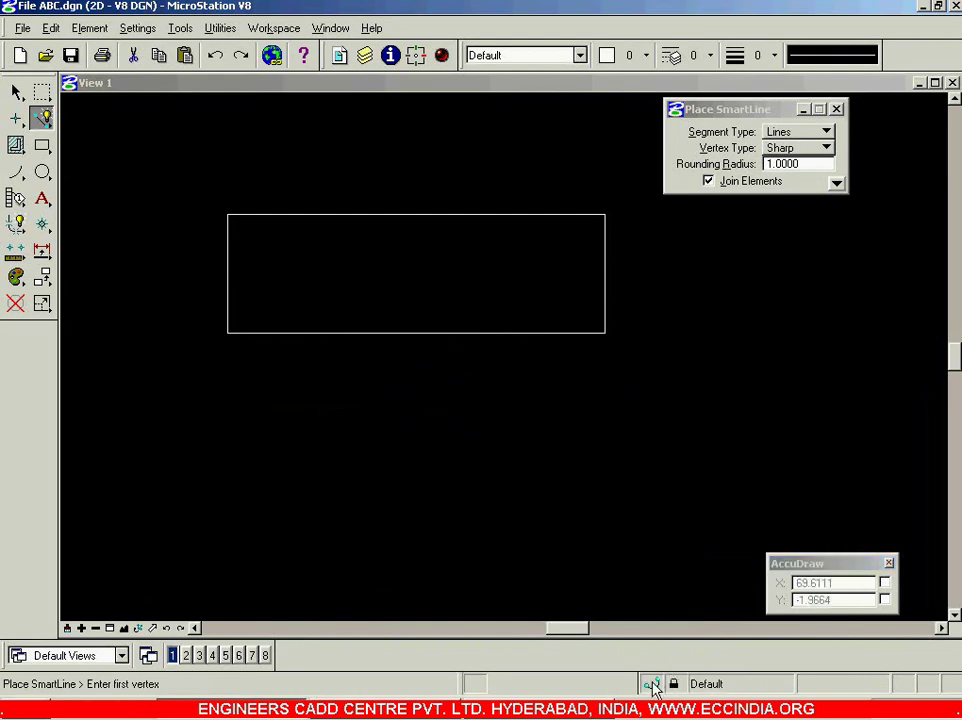
pyautogui.click(656, 684)
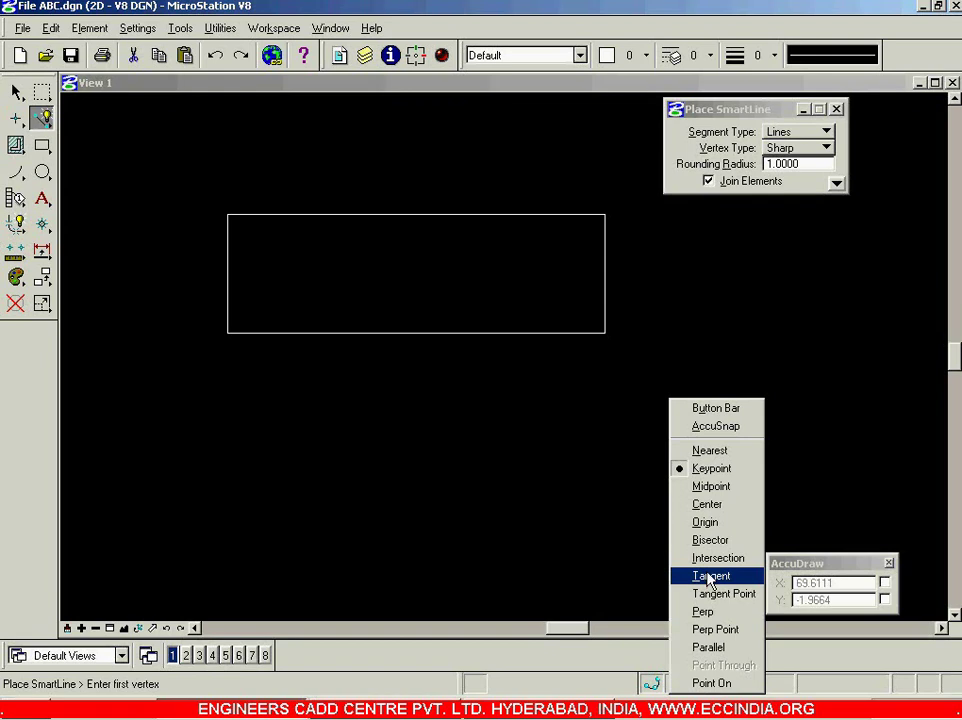
# Try Origin snap by starting a SmartLine at the block's upper-left corner.
pyautogui.click(706, 522)
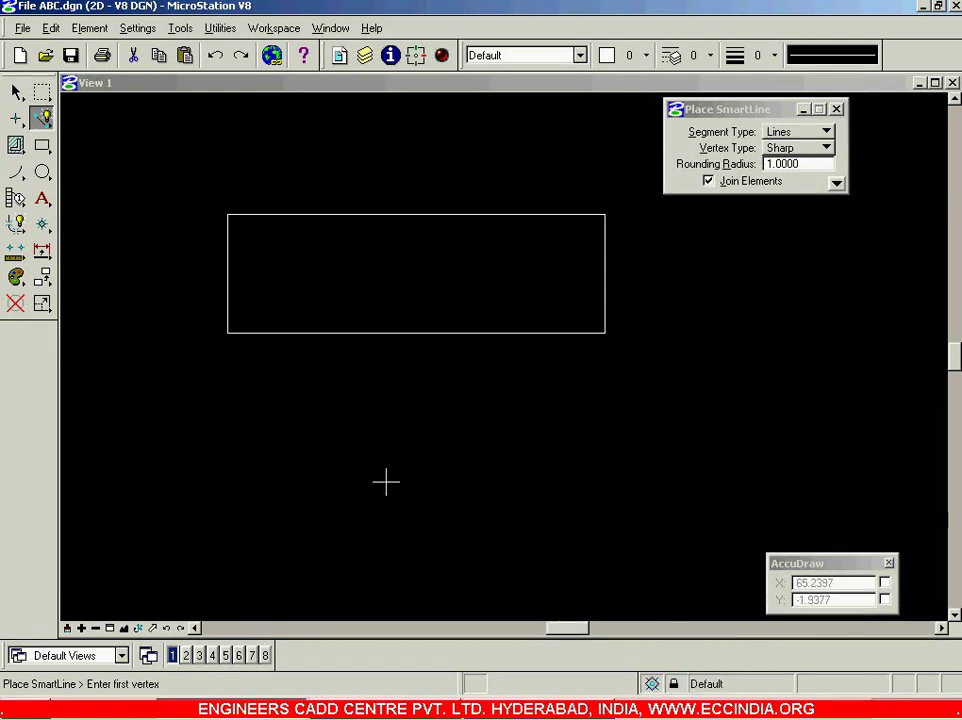
pyautogui.click(227, 215)
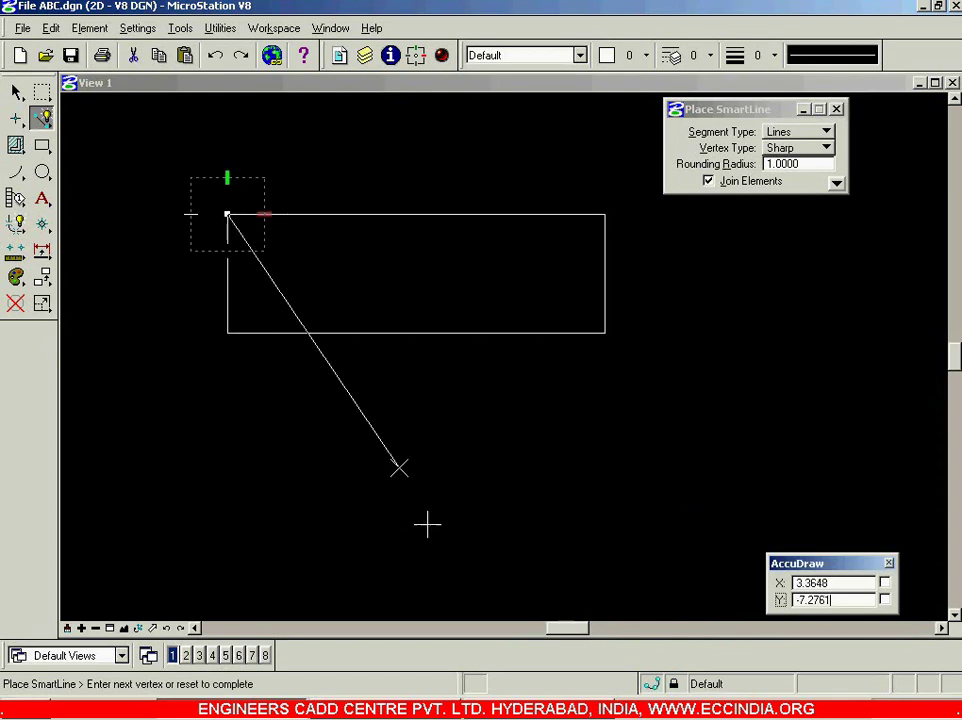
pyautogui.click(654, 684)
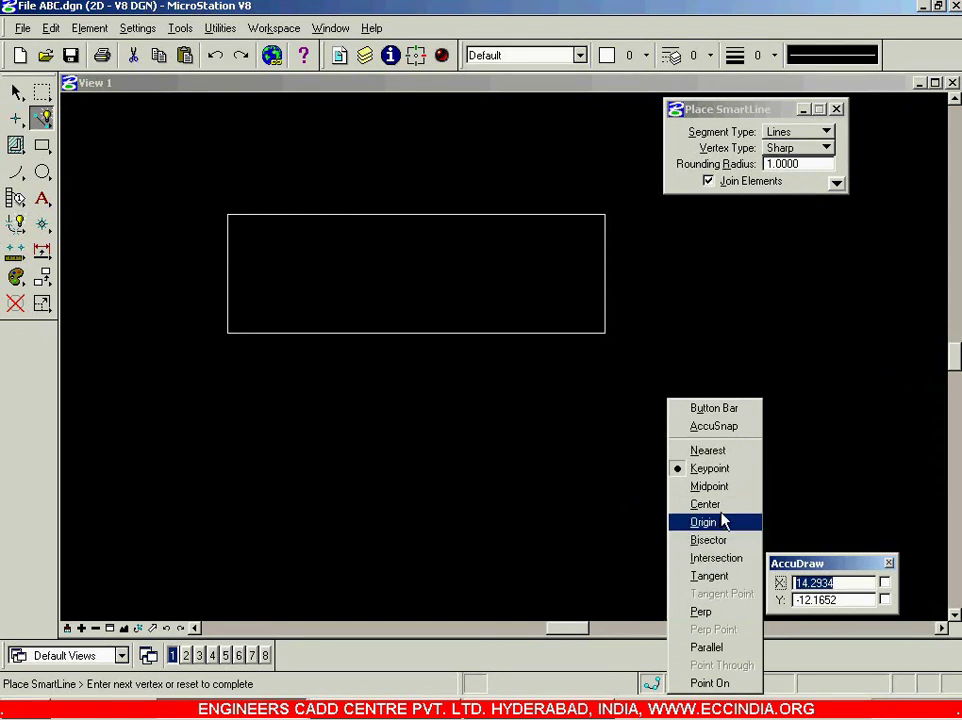
pyautogui.click(408, 459)
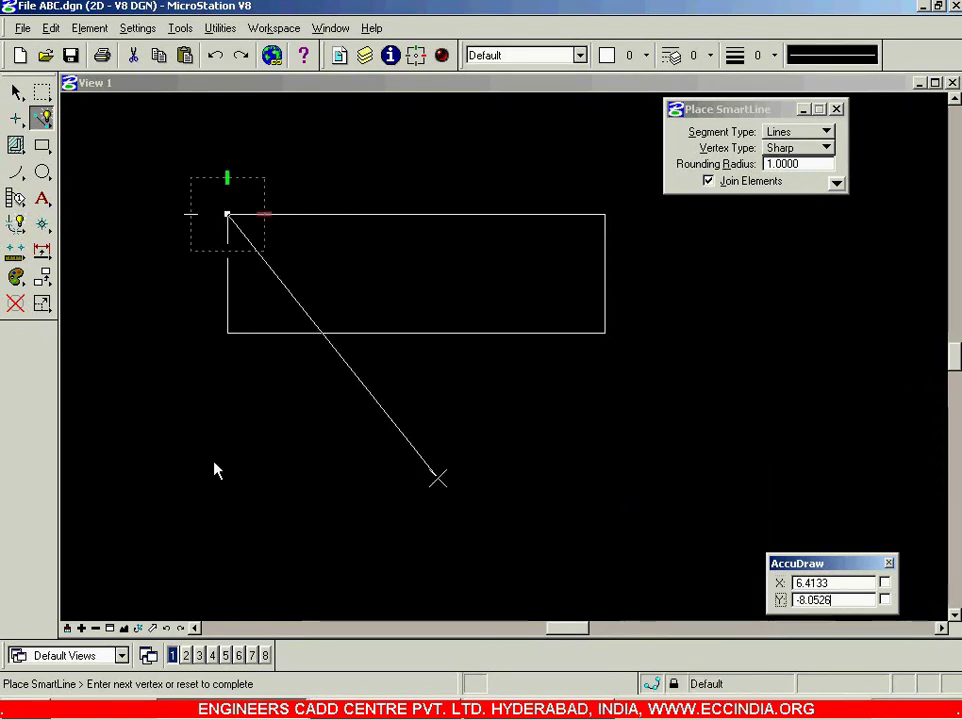
pyautogui.rightClick(100, 432)
# Draw a single slanted line below the block, rising to the right.
pyautogui.click(705, 500)
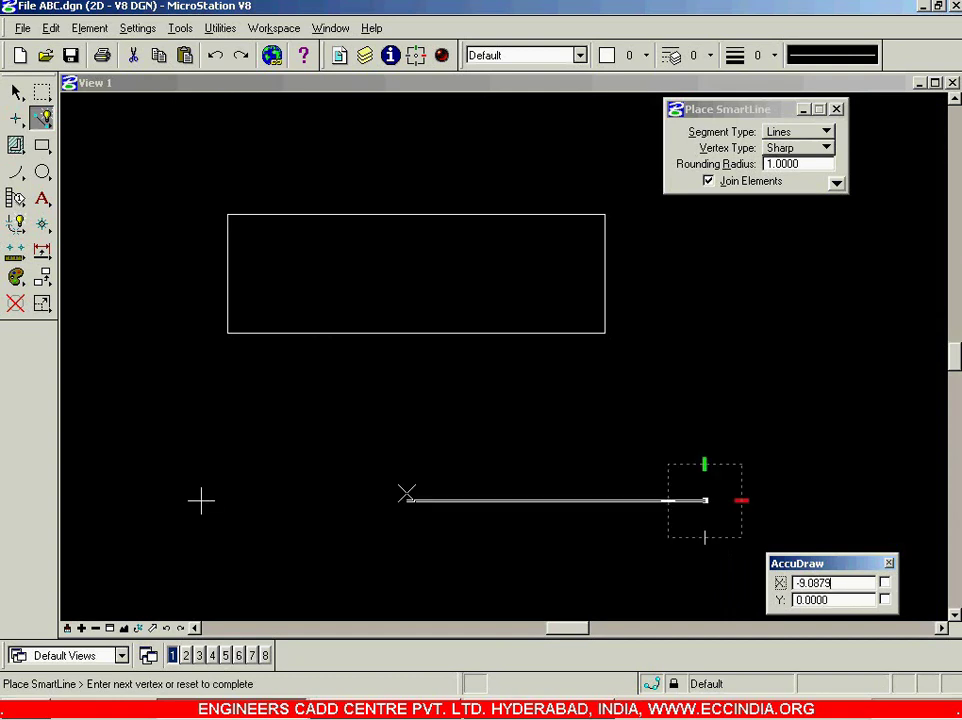
pyautogui.click(297, 557)
pyautogui.rightClick(310, 521)
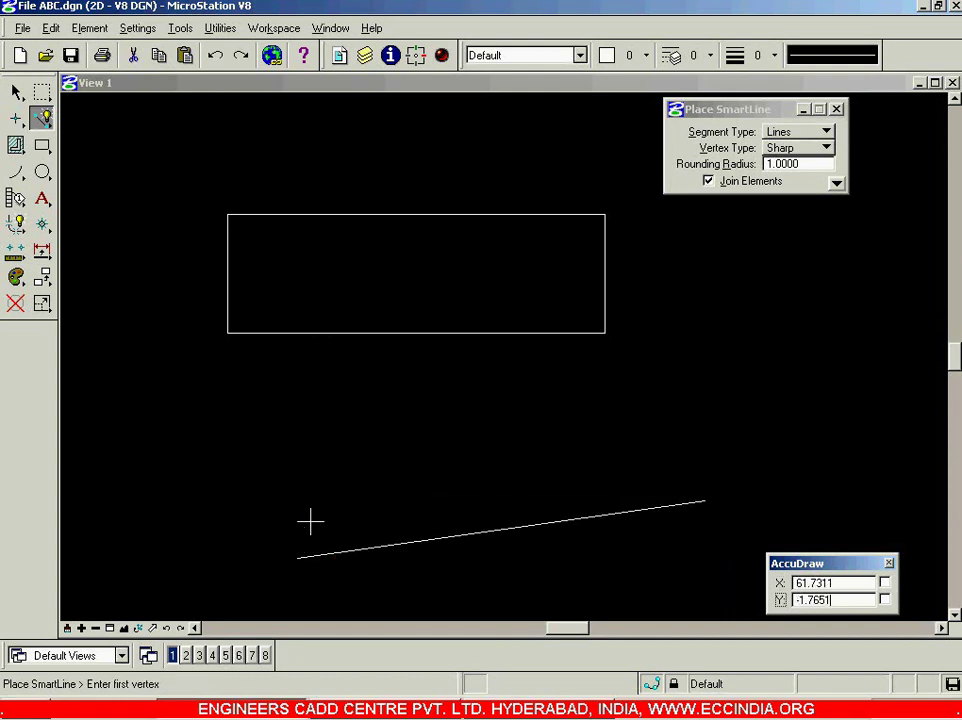
# Draw a SmartLine from right of the block to the slanted line's right end, using Origin as the active snap mode.
pyautogui.click(693, 357)
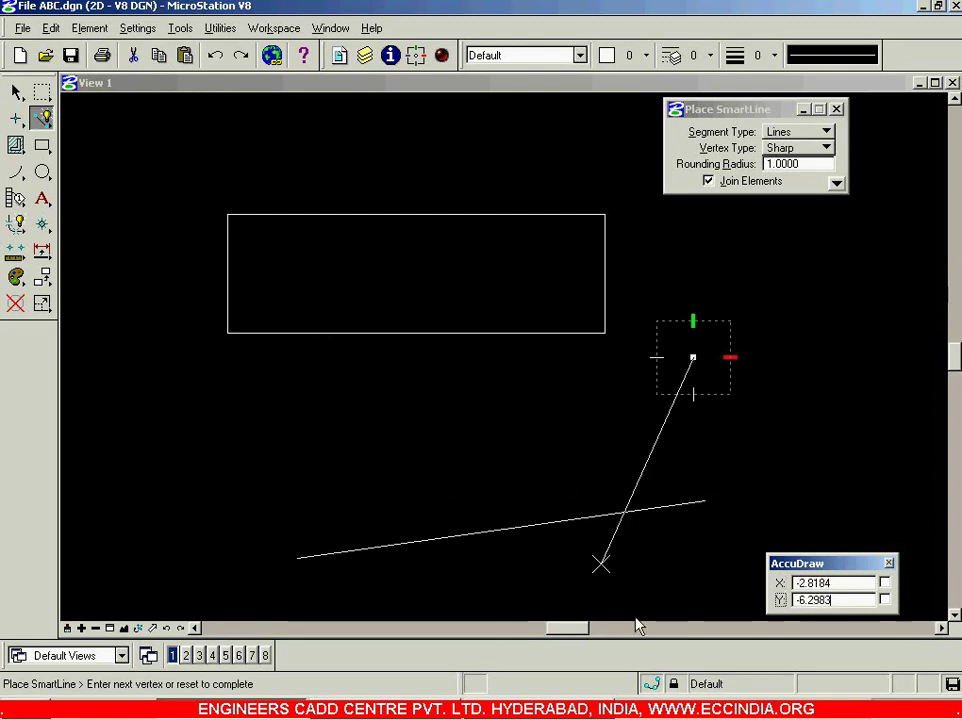
pyautogui.click(651, 684)
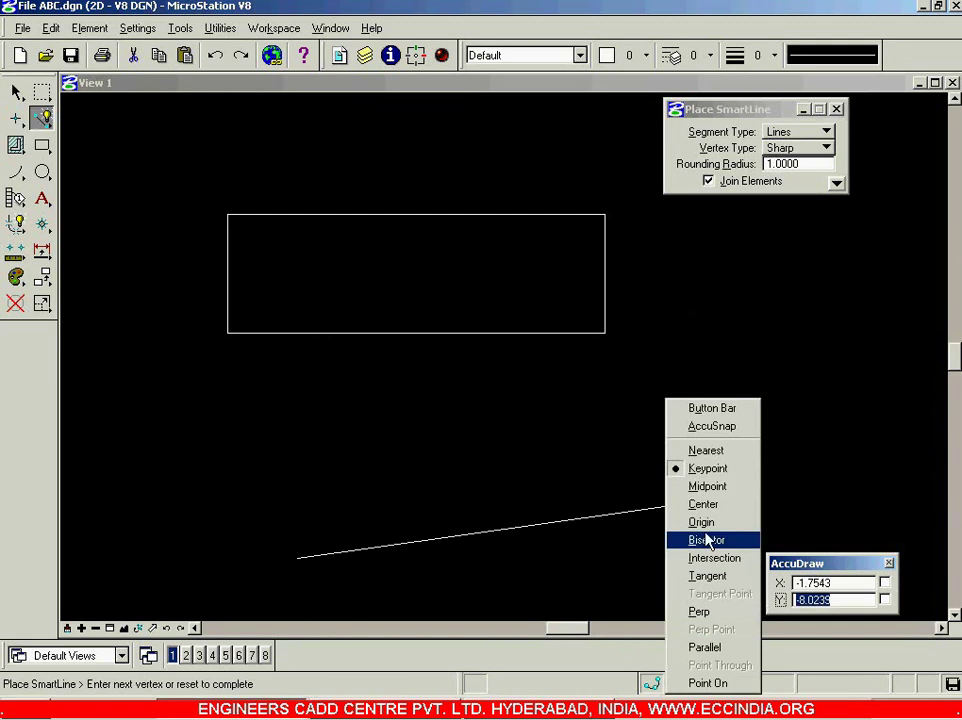
pyautogui.click(716, 522)
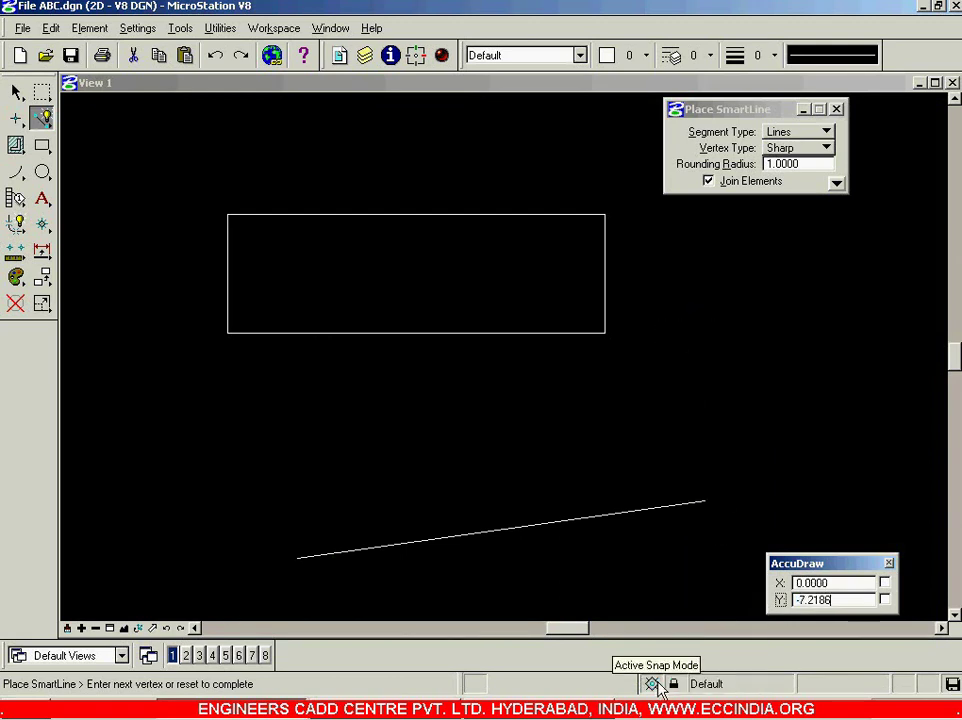
pyautogui.click(706, 500)
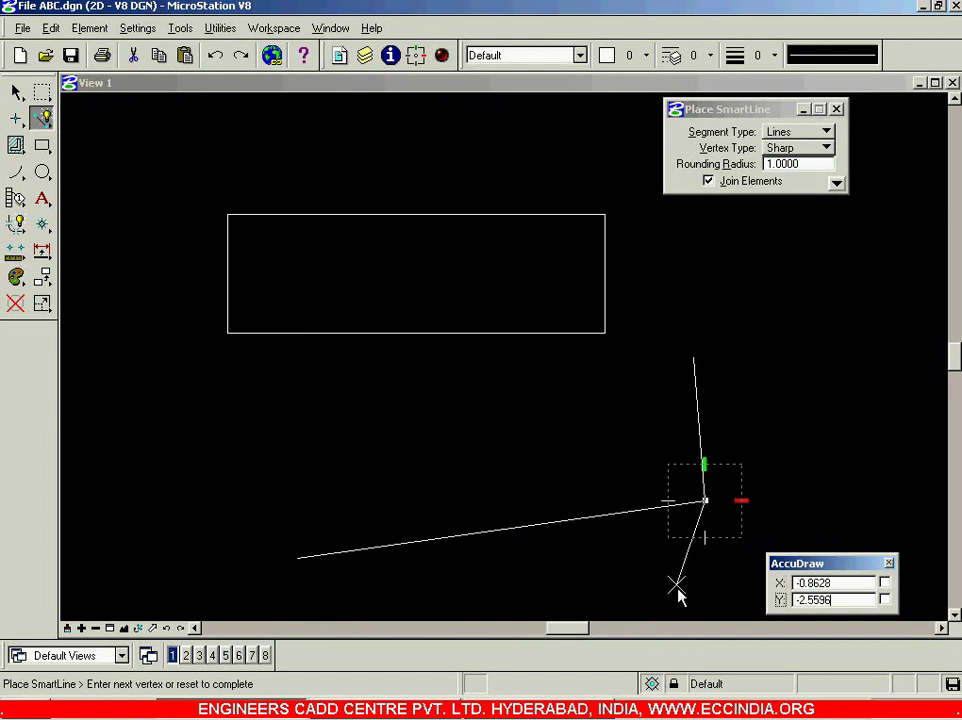
pyautogui.click(651, 683)
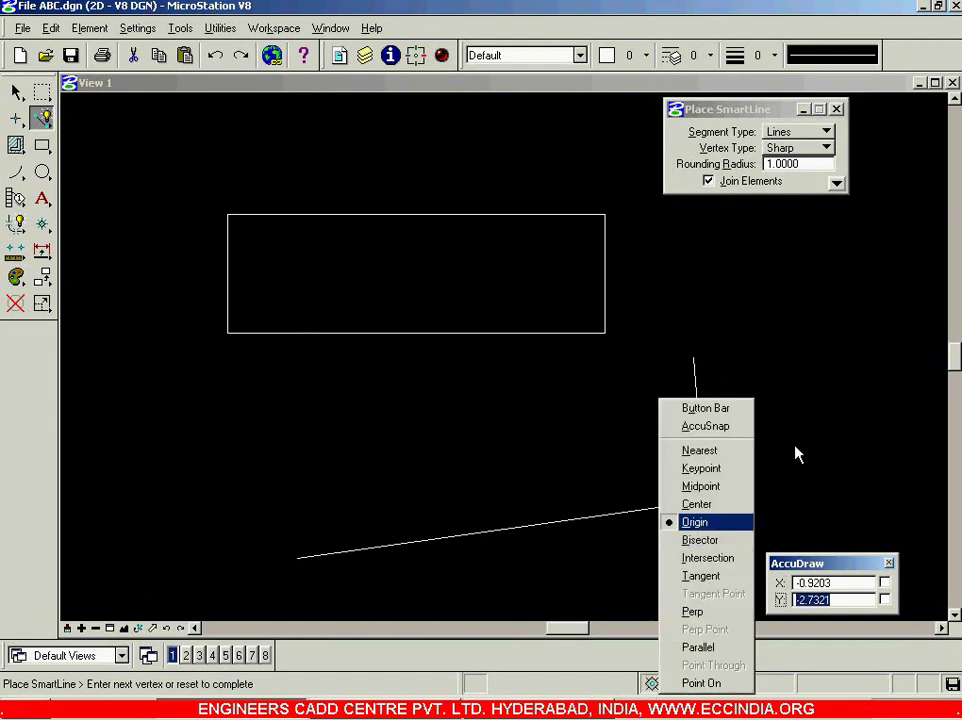
pyautogui.rightClick(797, 455)
# Delete the near-vertical line above the slanted line's right end and make Keypoint the active snap mode.
pyautogui.click(16, 304)
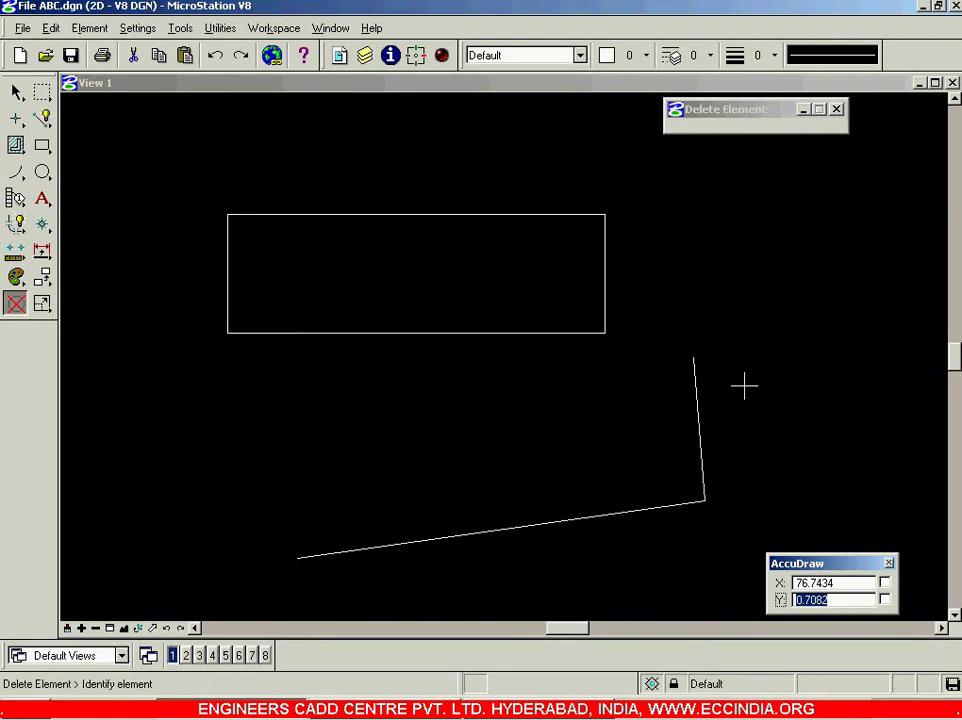
pyautogui.click(702, 416)
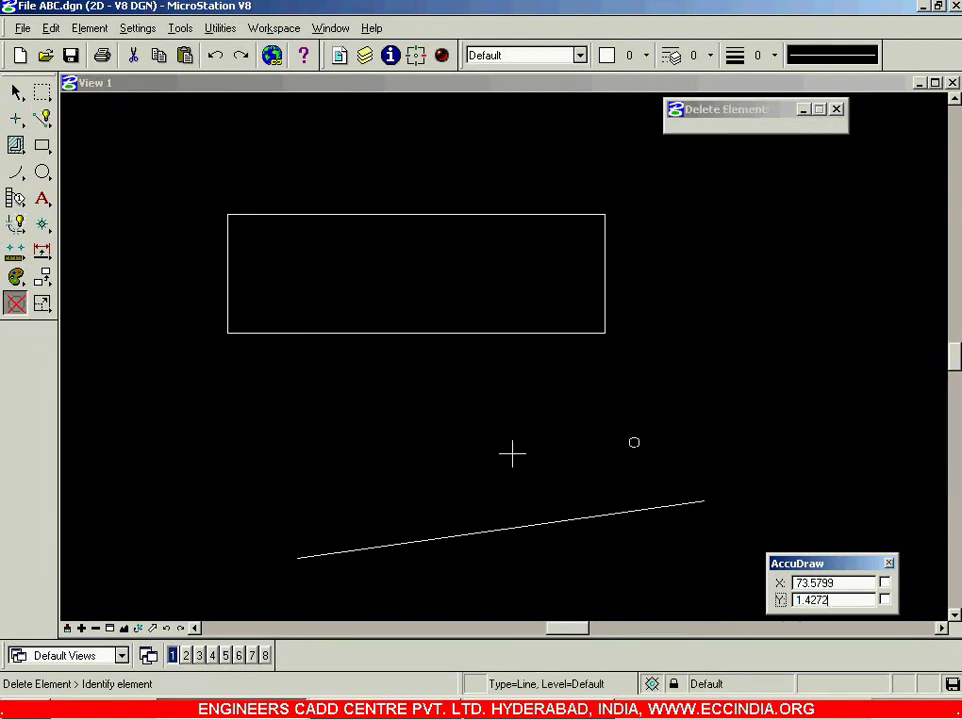
pyautogui.click(16, 91)
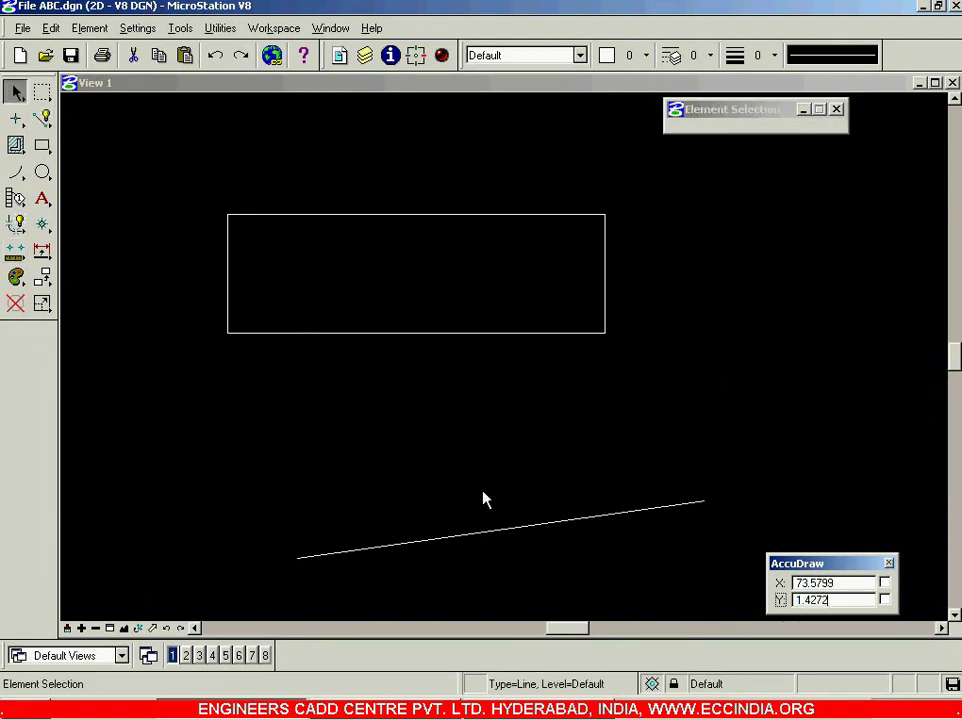
pyautogui.click(653, 684)
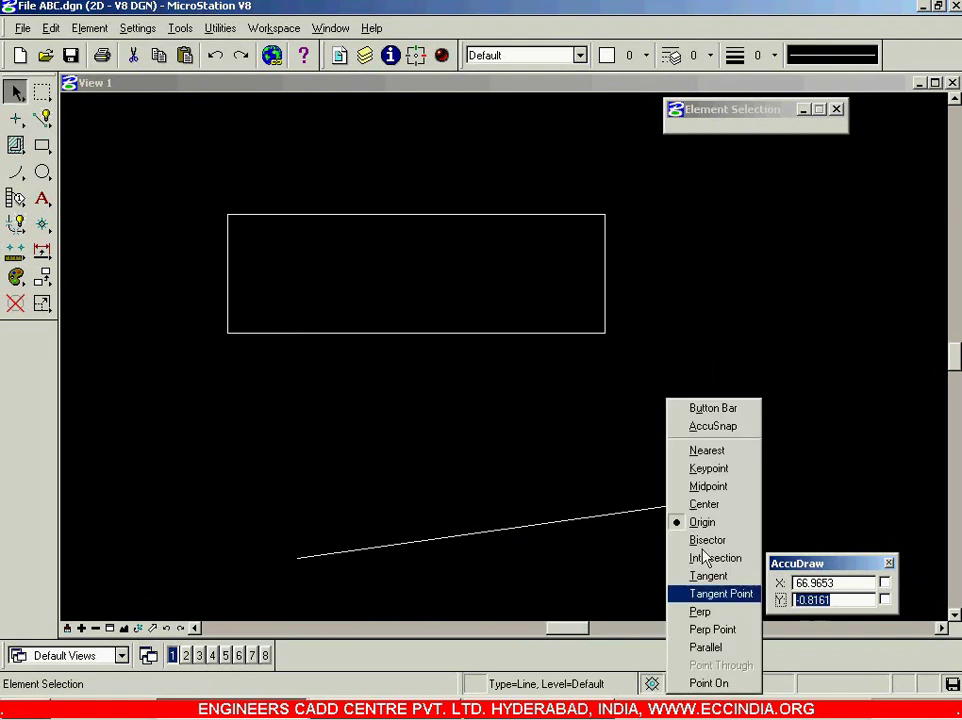
pyautogui.click(713, 473)
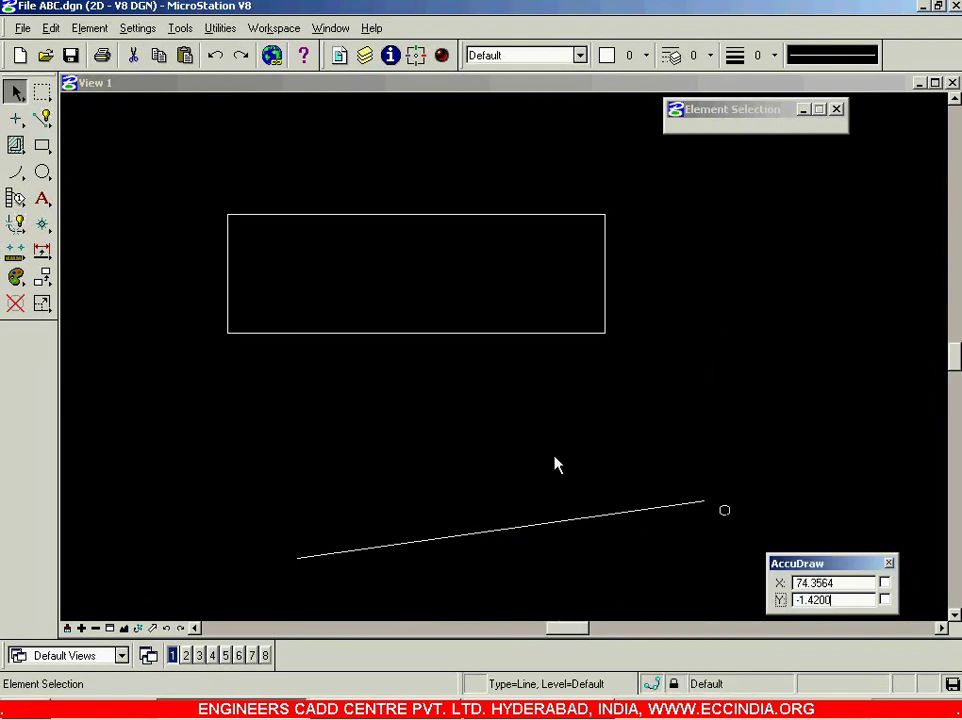
# Start a SmartLine above and beyond the slanted line's right end, and briefly display the Snap Mode button bar.
pyautogui.click(41, 118)
pyautogui.click(840, 412)
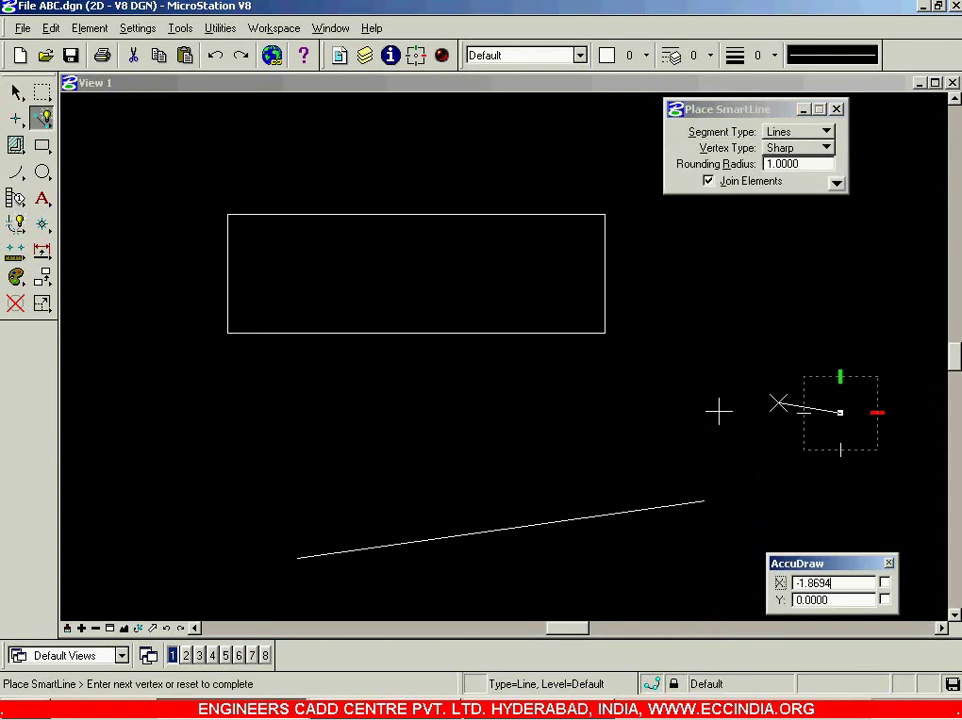
pyautogui.click(653, 686)
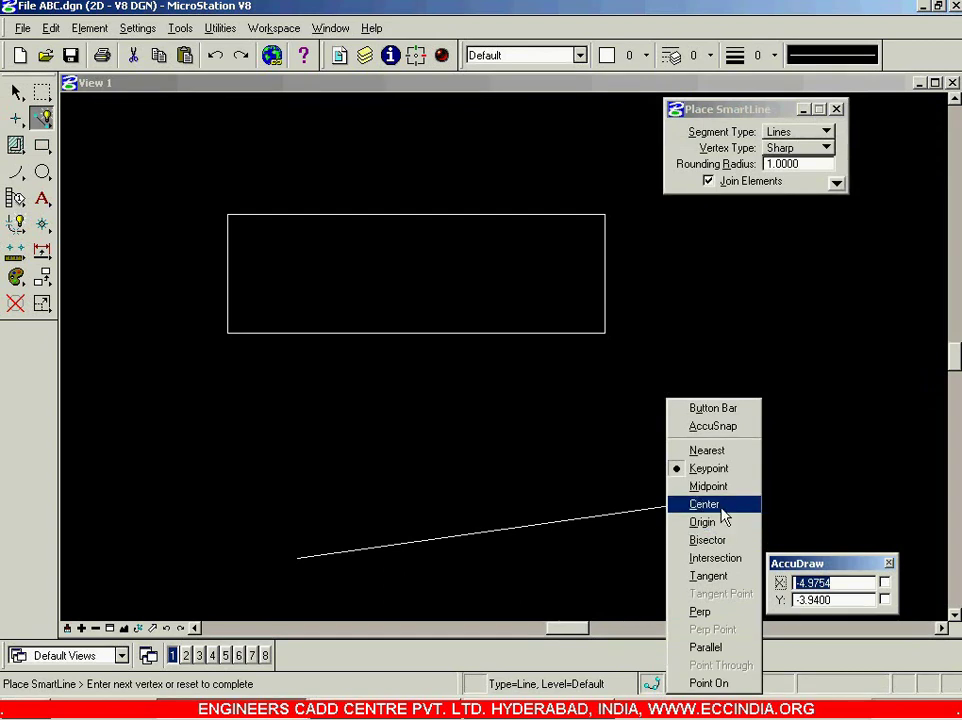
pyautogui.click(713, 408)
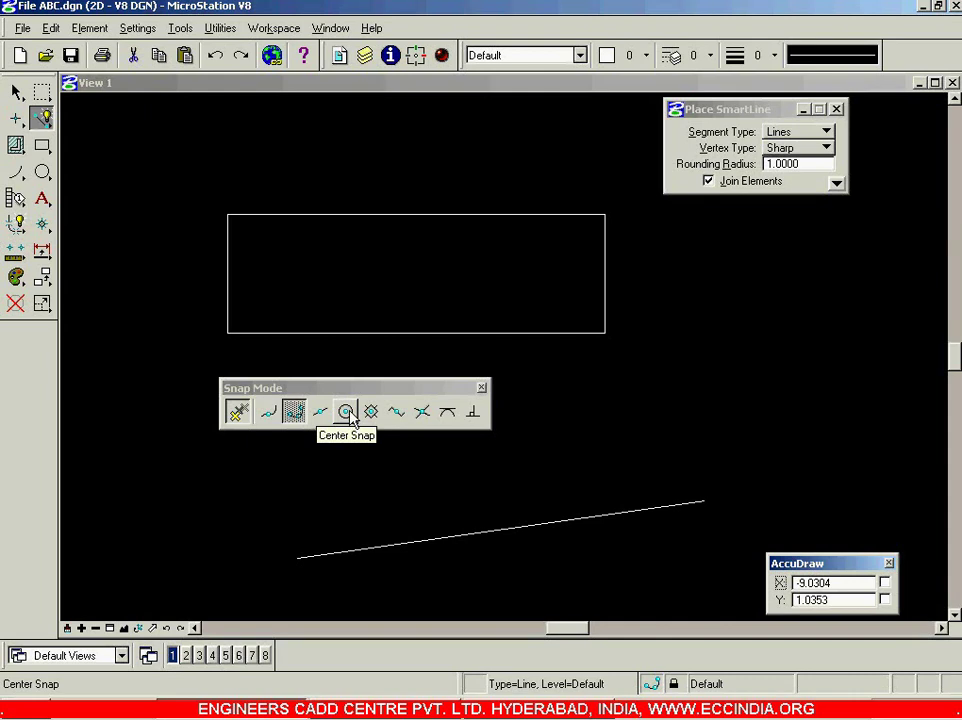
pyautogui.click(481, 388)
# Set Center snap and run the SmartLine through the slanted line's center to the block's center.
pyautogui.click(651, 684)
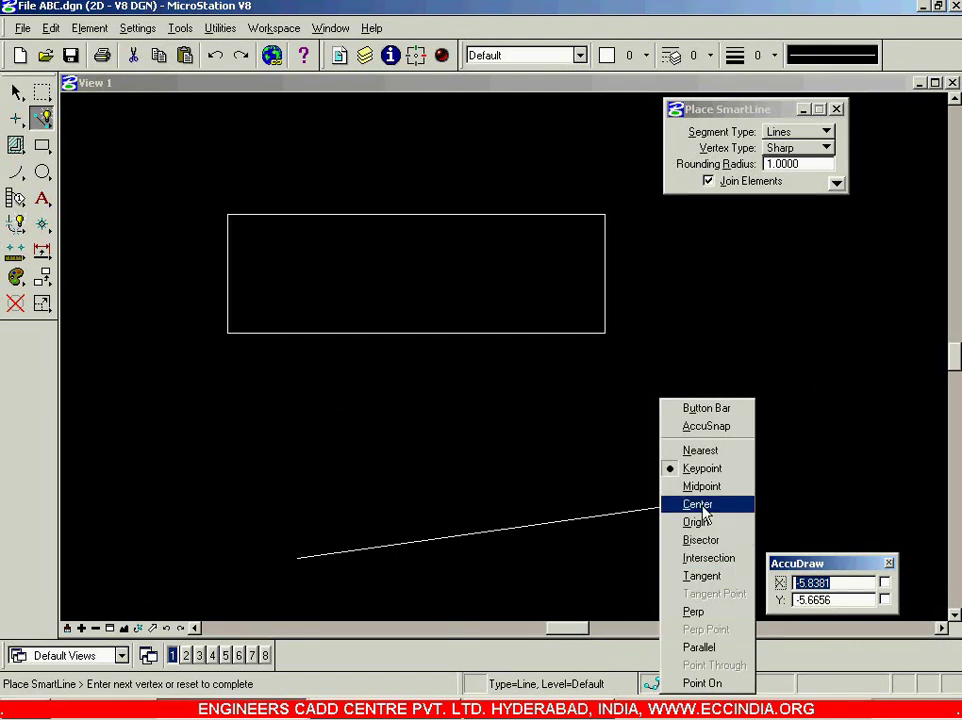
pyautogui.click(698, 504)
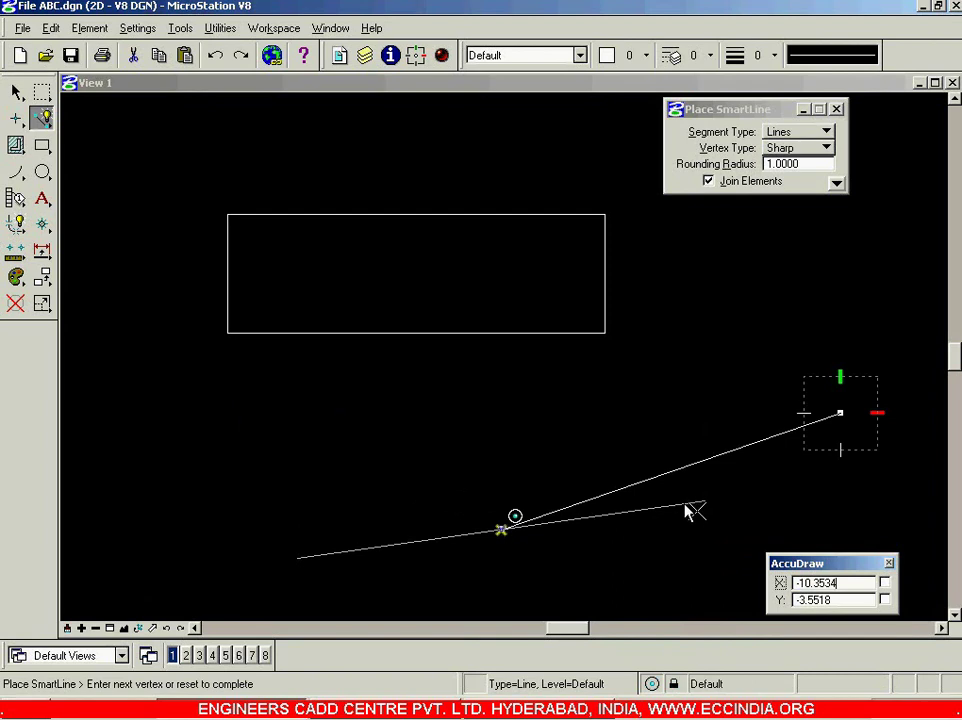
pyautogui.click(488, 519)
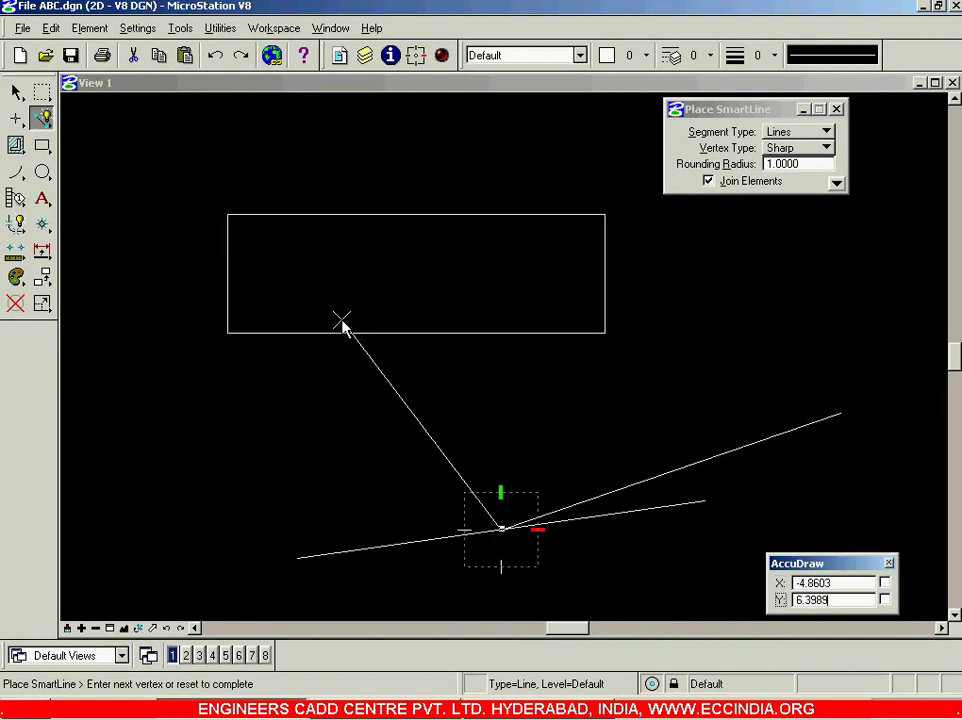
pyautogui.click(397, 343)
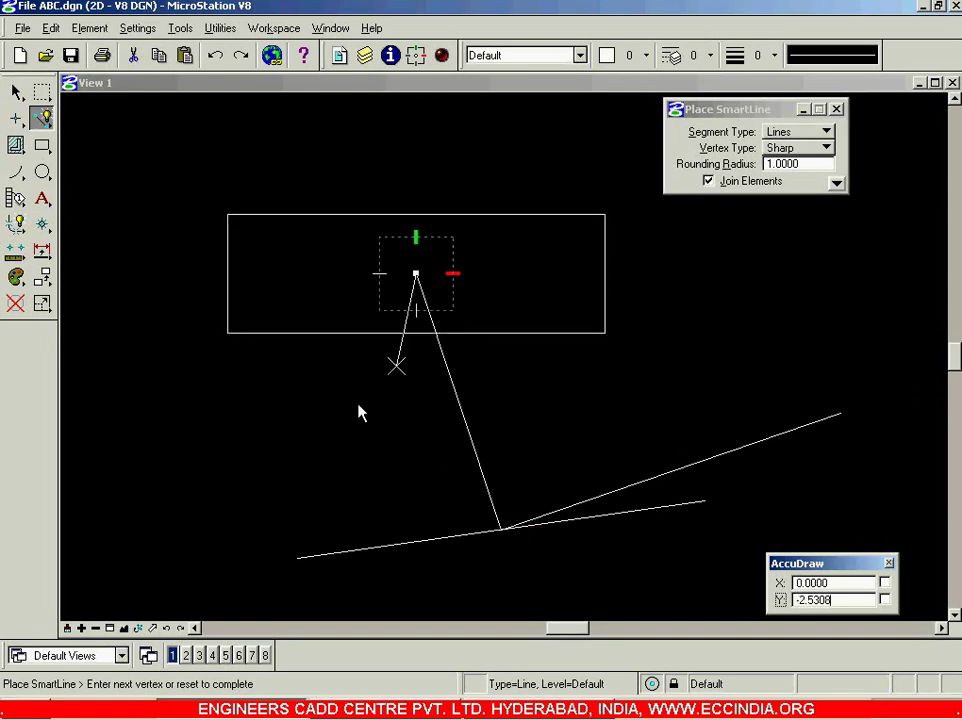
pyautogui.rightClick(343, 418)
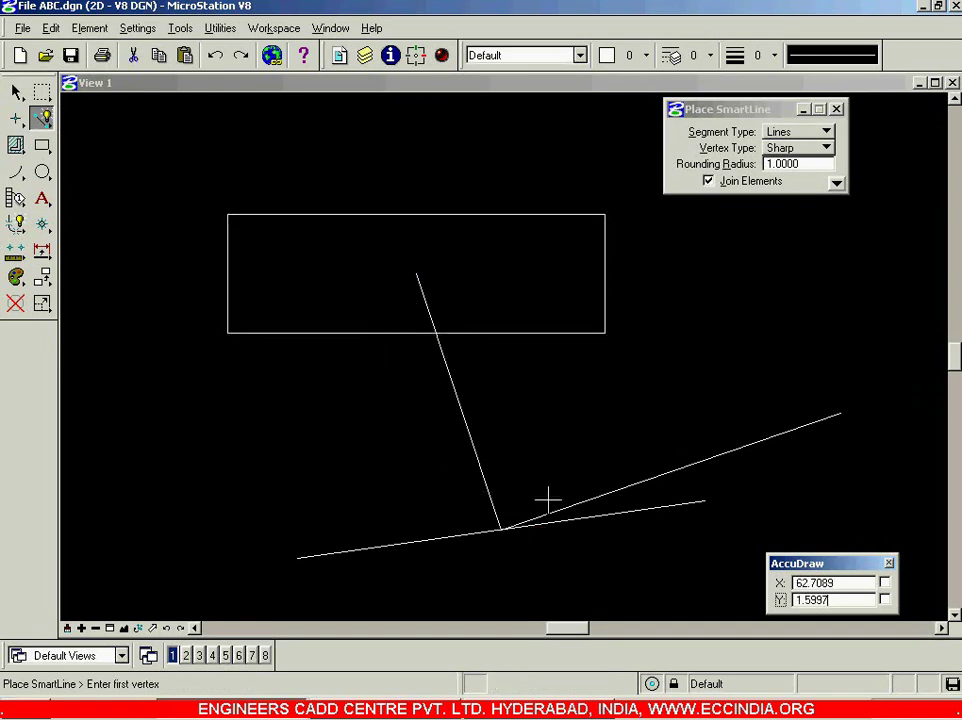
# Restore Keypoint as the active snap mode.
pyautogui.click(652, 684)
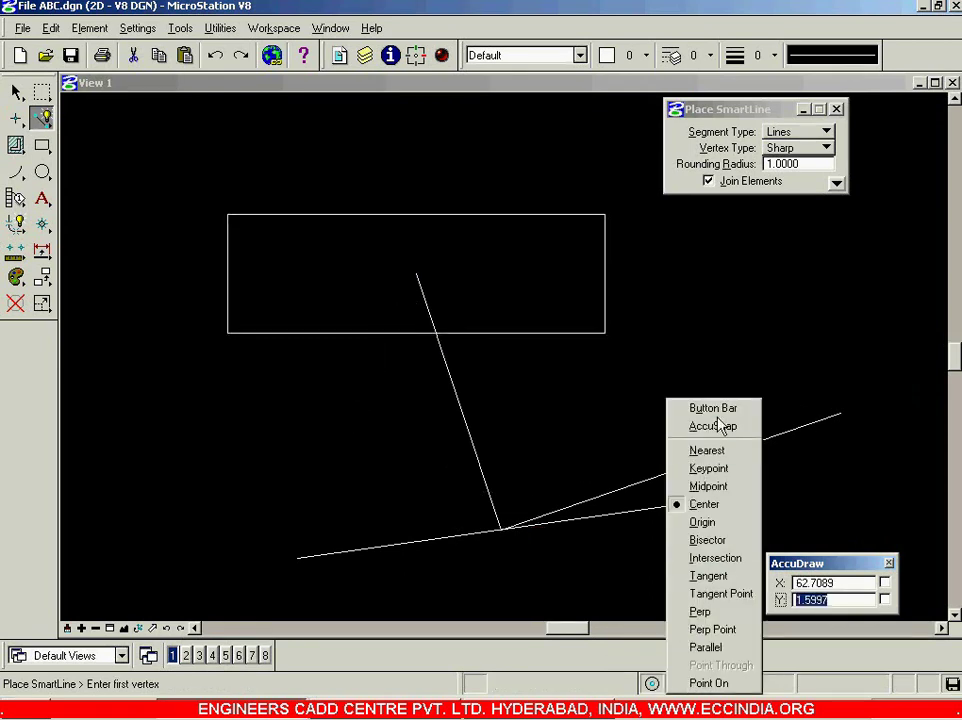
pyautogui.click(712, 469)
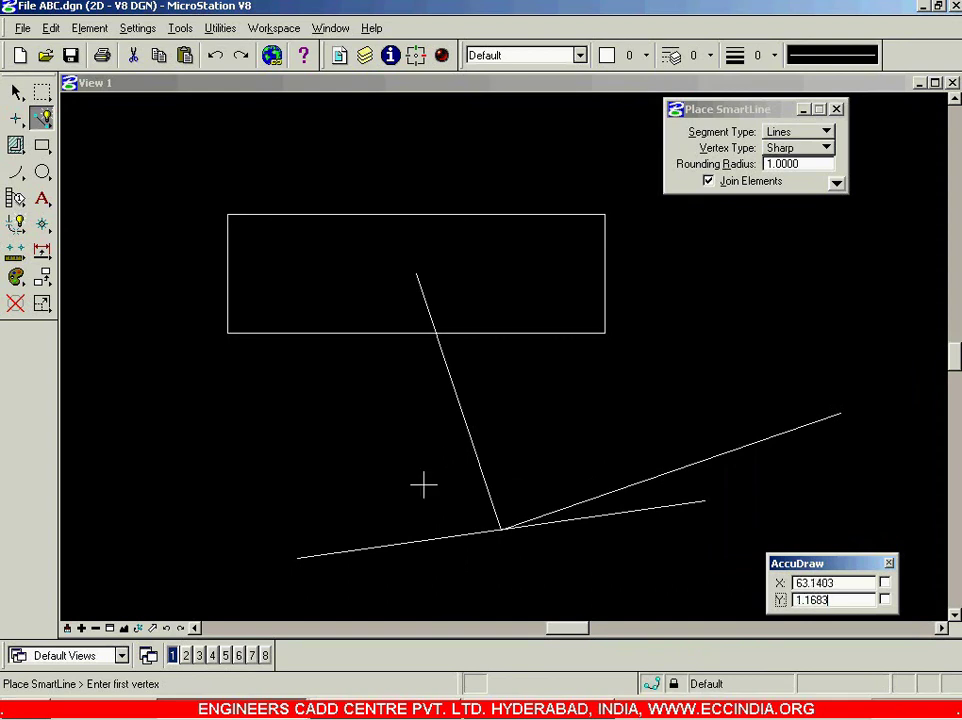
pyautogui.keyDown('shift'); pyautogui.rightClick(260, 386); pyautogui.keyUp('shift')
pyautogui.press('Escape')
# Pop up the snap mode list beside the pointer in the drawing, browse its options and choose Bisector for the next snap.
pyautogui.keyDown('shift'); pyautogui.middleClick(262, 383); pyautogui.keyUp('shift')
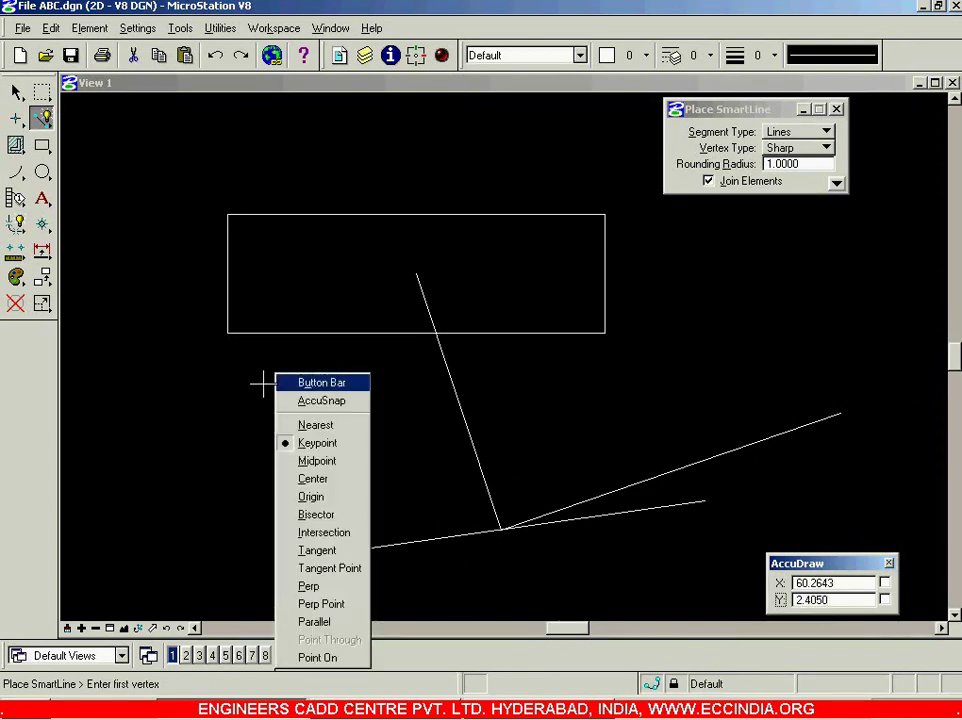
pyautogui.press('Down')
pyautogui.press('Down')
pyautogui.press('Down')
pyautogui.press('Down')
pyautogui.press('Down')
pyautogui.press('Down')
pyautogui.press('Down')
pyautogui.press('Down')
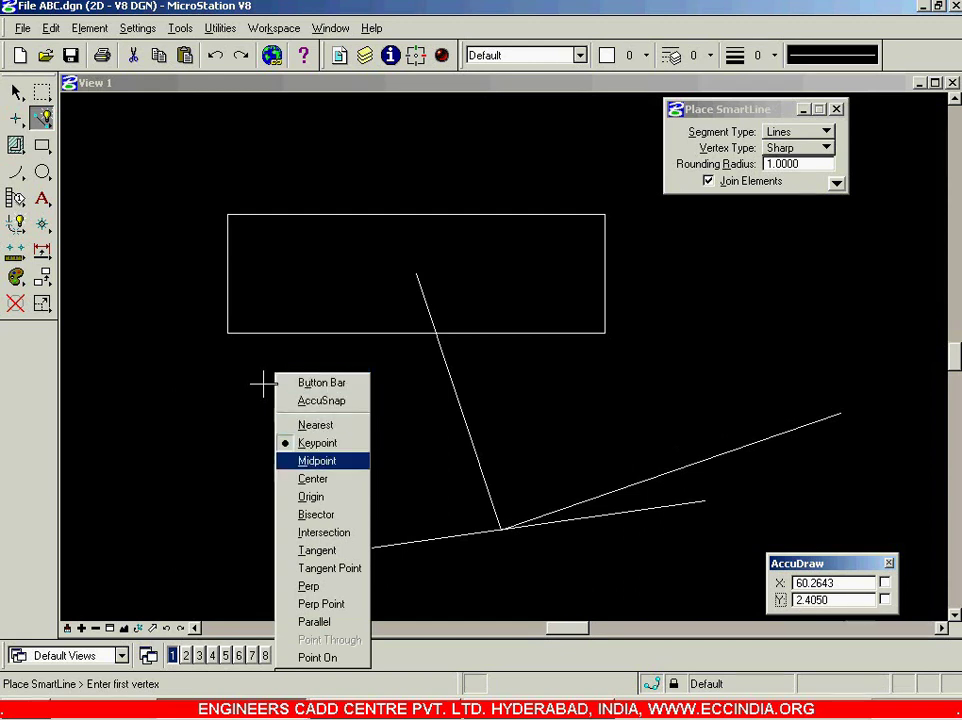
pyautogui.press('Down')
pyautogui.press('Down')
pyautogui.press('Down')
pyautogui.press('Up')
pyautogui.press('Up')
pyautogui.press('Up')
pyautogui.press('Up')
pyautogui.press('Down')
pyautogui.press('Down')
pyautogui.press('Up')
pyautogui.press('Up')
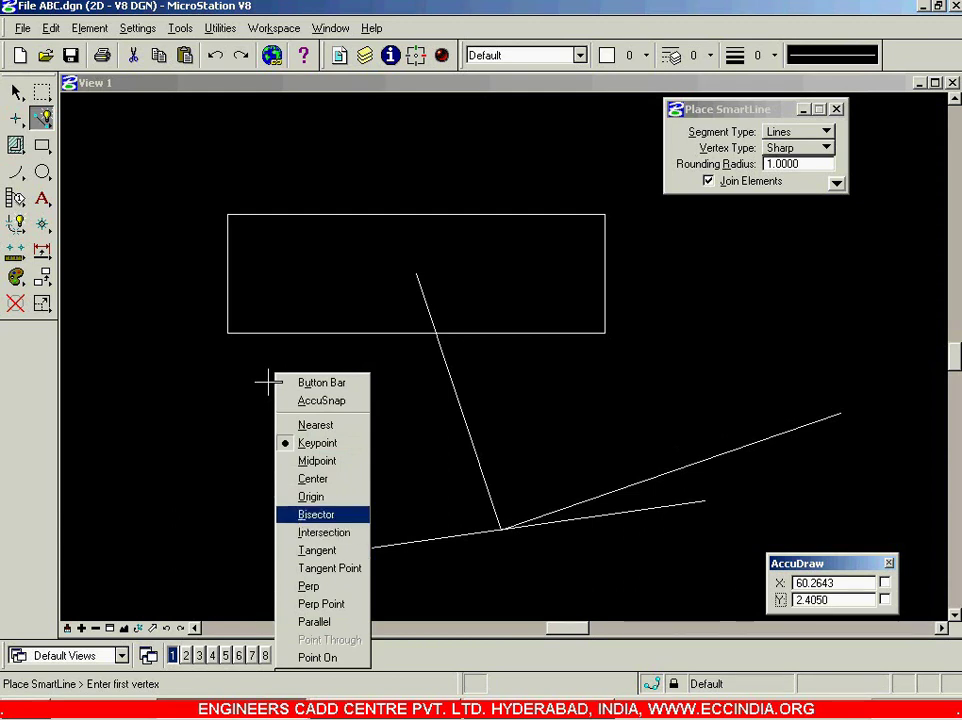
pyautogui.press('Return')
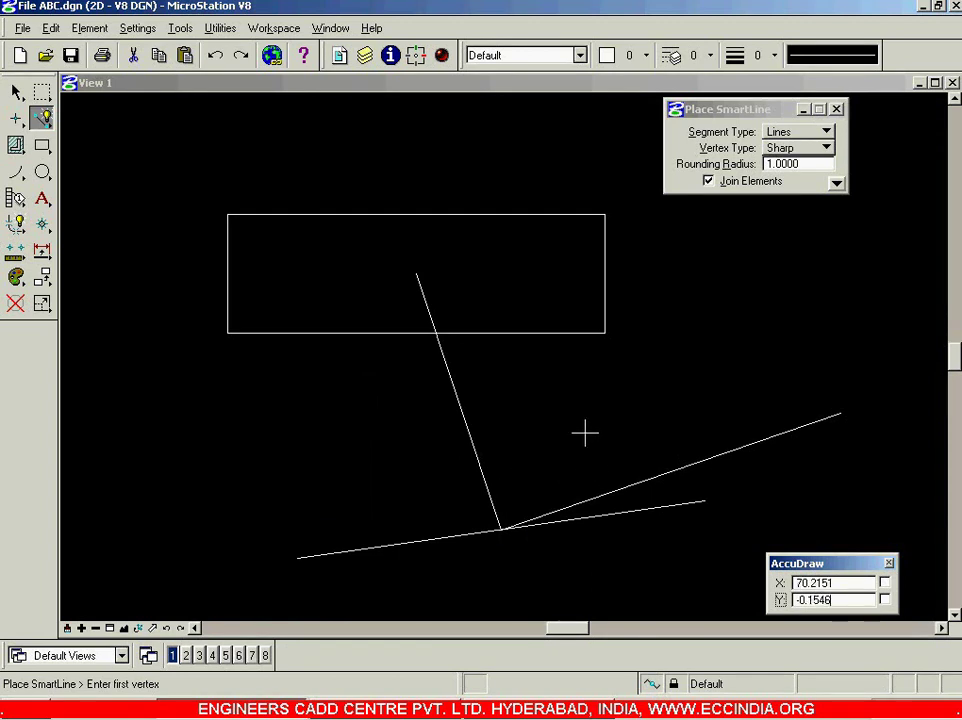
# Leave the SmartLine tool for Element Selection and switch to the ECC-MicroStation All Disciplines Workbook in Acrobat Reader.
pyautogui.click(20, 93)
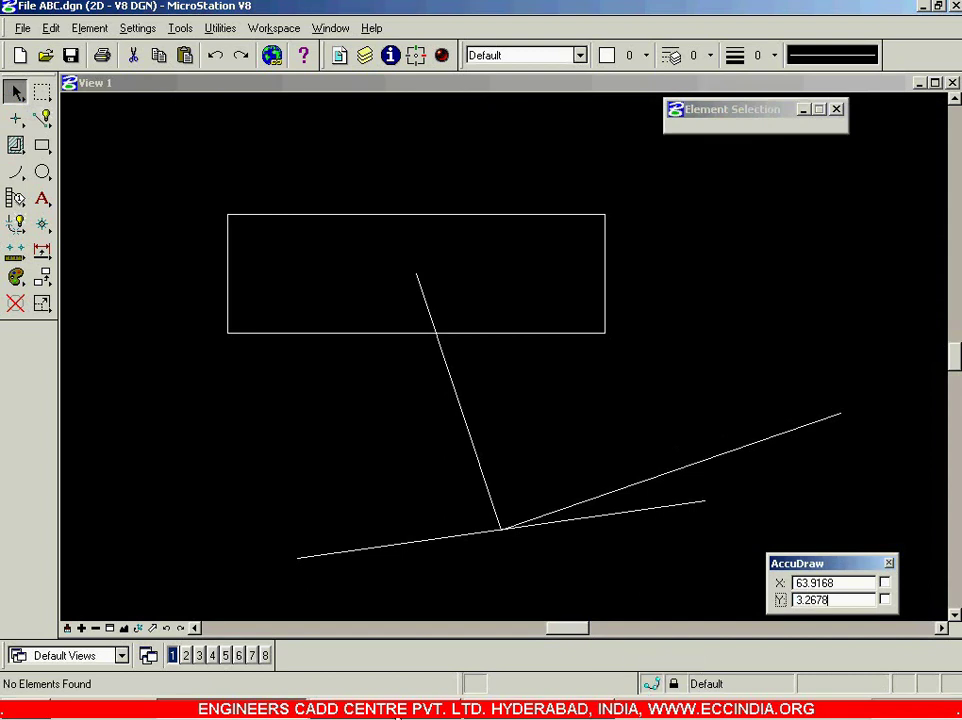
pyautogui.hotkey('alt', 'Tab')
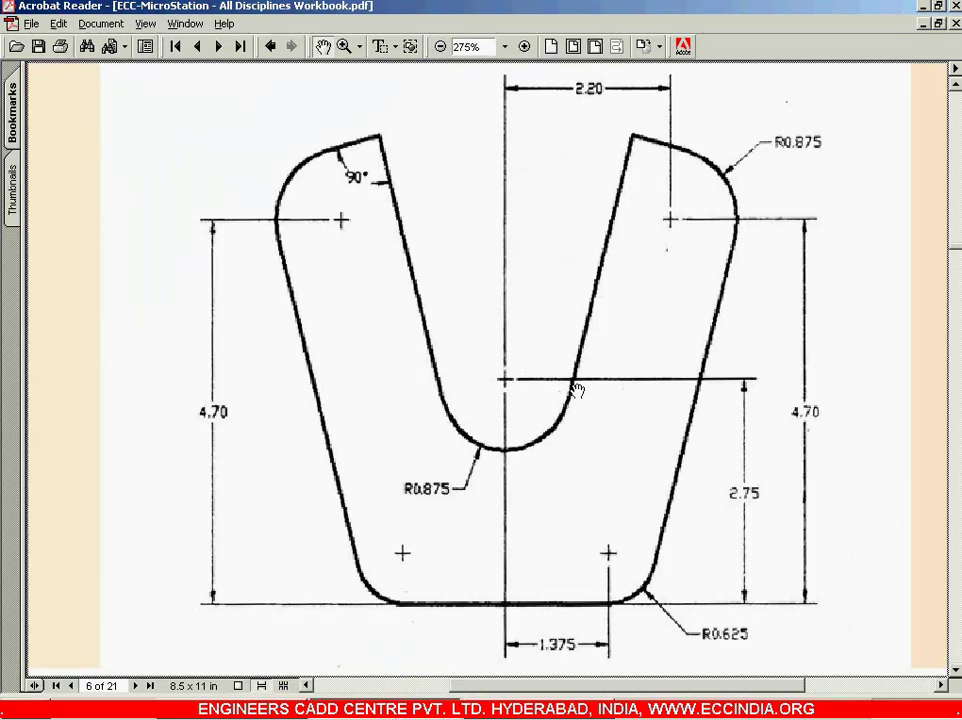